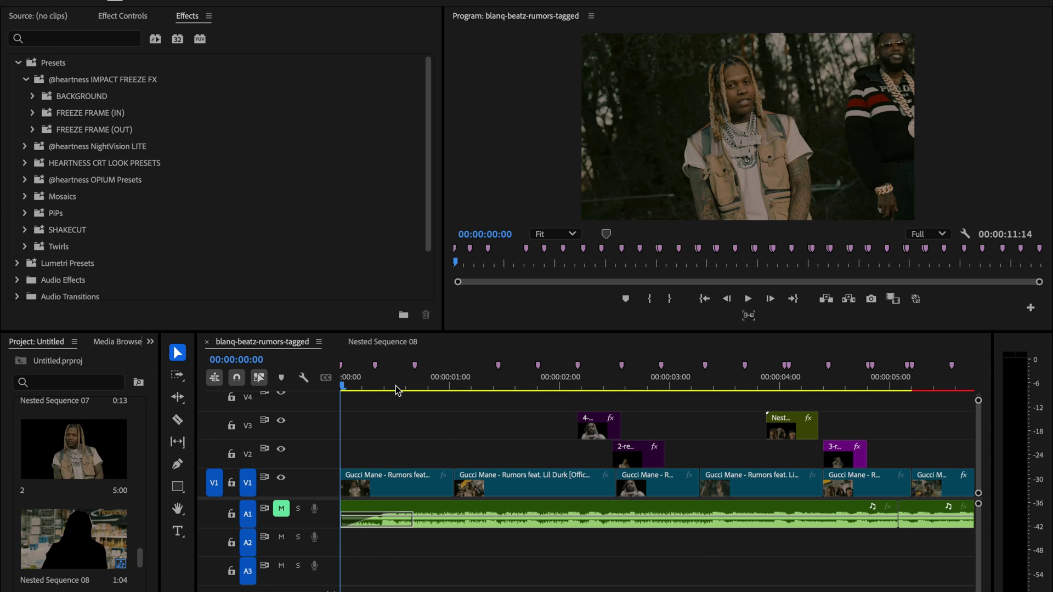
Export the frame at 00:00:01:01 as a PNG still named '1'
left_click(364, 388)
left_click_drag(346, 383, 457, 389)
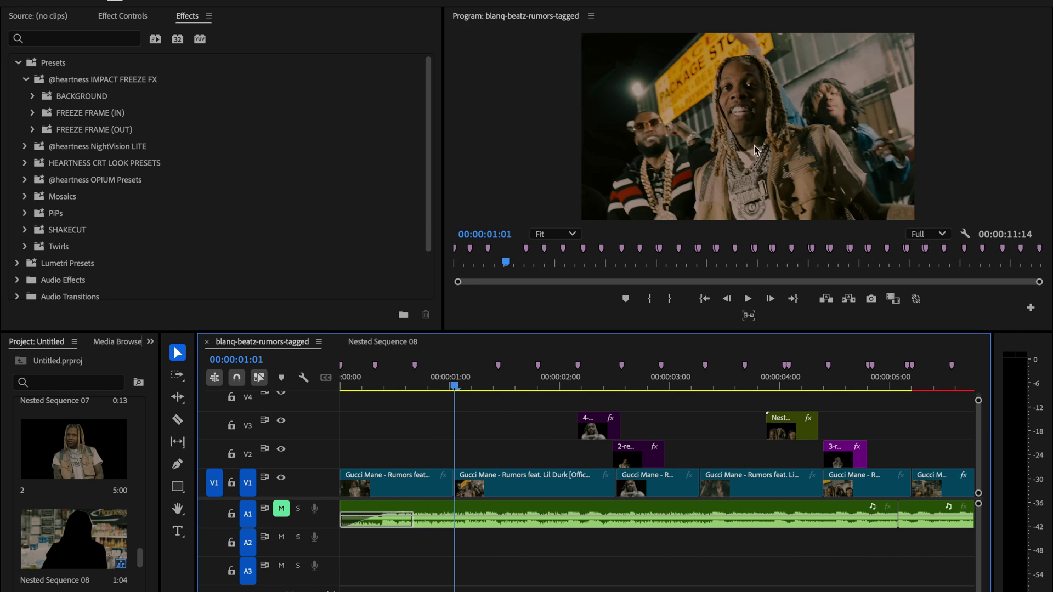
left_click(870, 298)
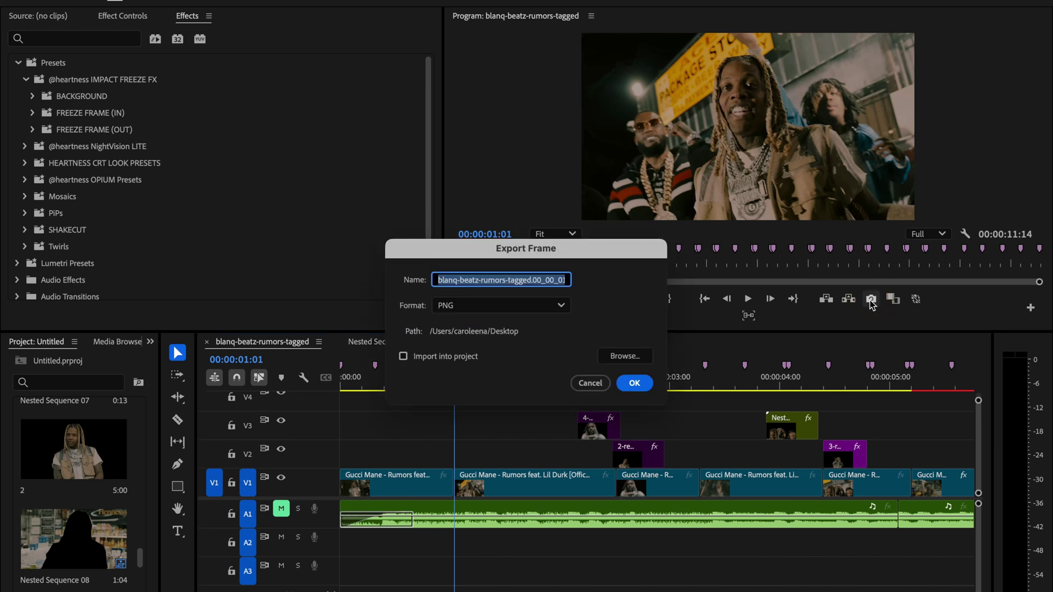
type("1")
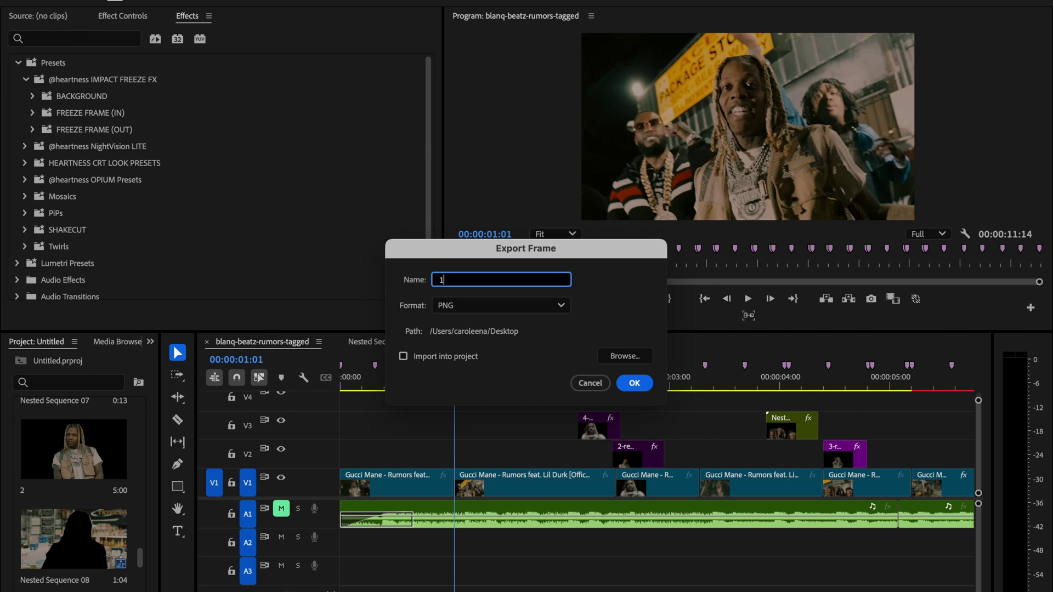
left_click(630, 381)
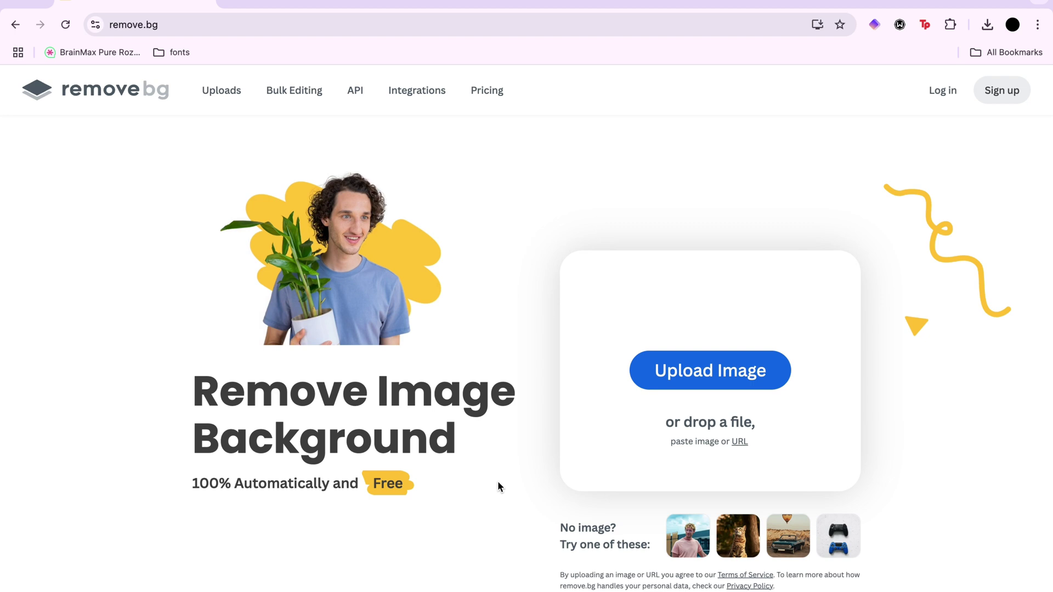
Upload the exported 1.png frame to remove.bg for background removal
left_click(644, 376)
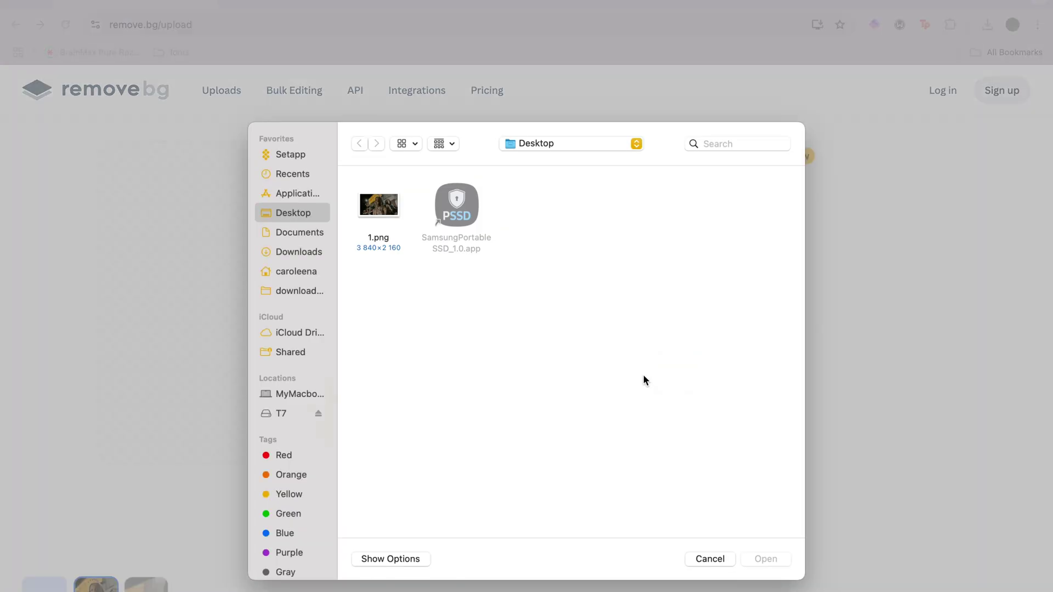
left_click(387, 212)
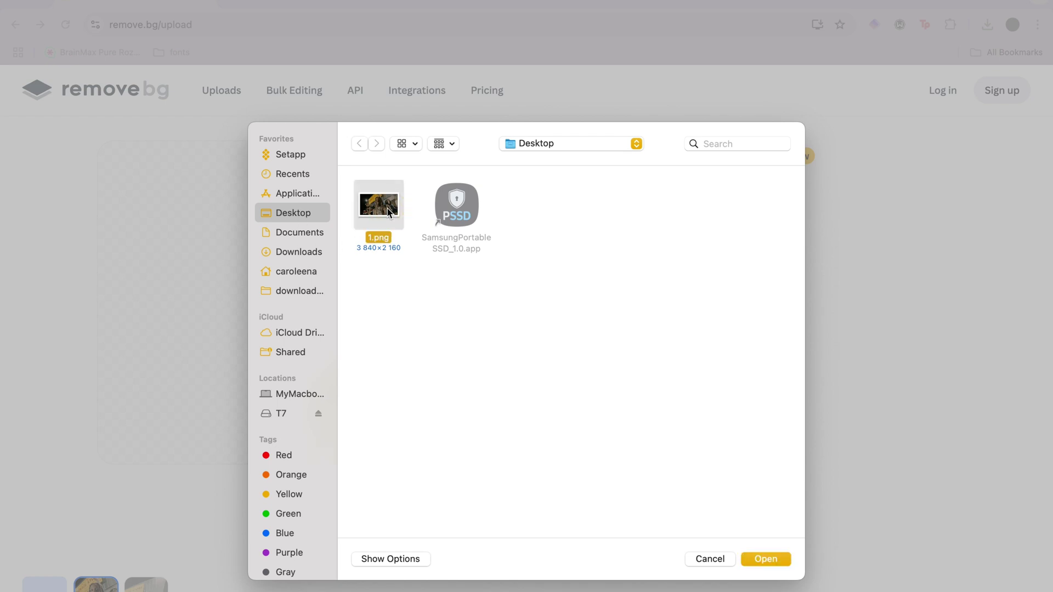
left_click(766, 559)
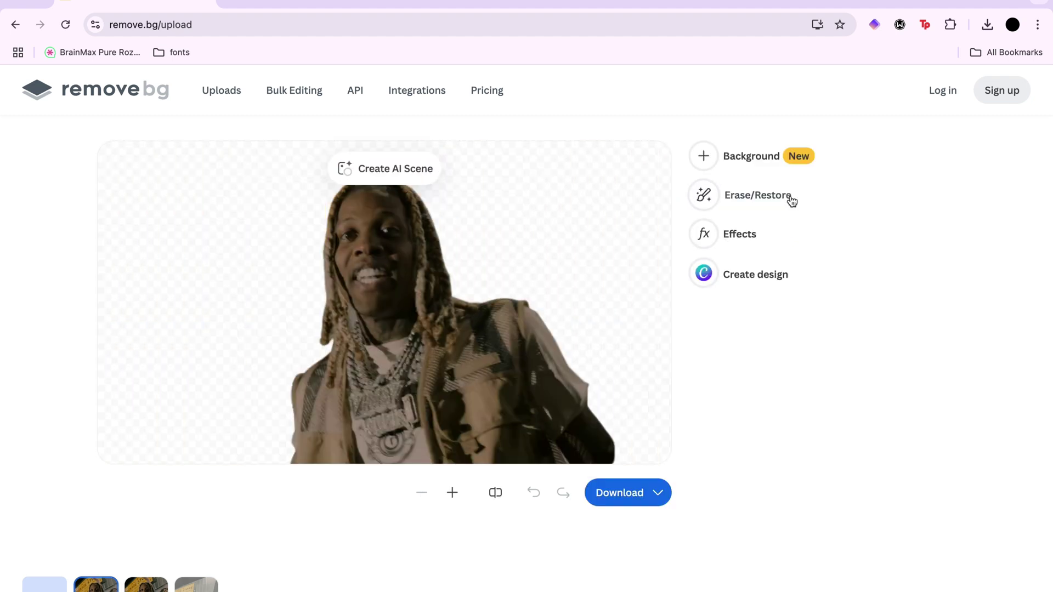
Check the Erase/Restore brush, then download the free 666 x 375 preview cutout
left_click(790, 199)
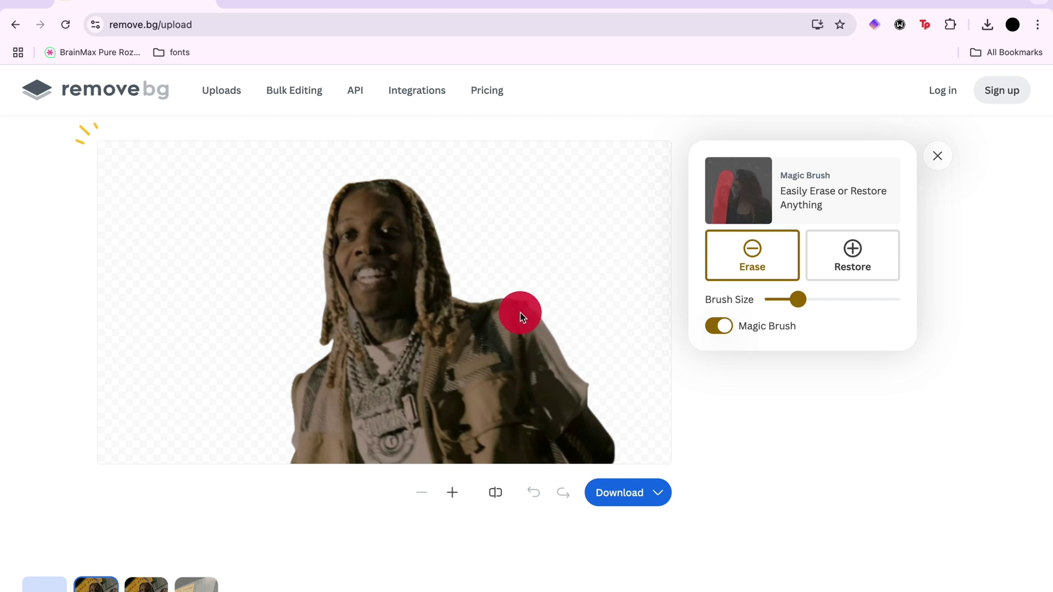
left_click(843, 268)
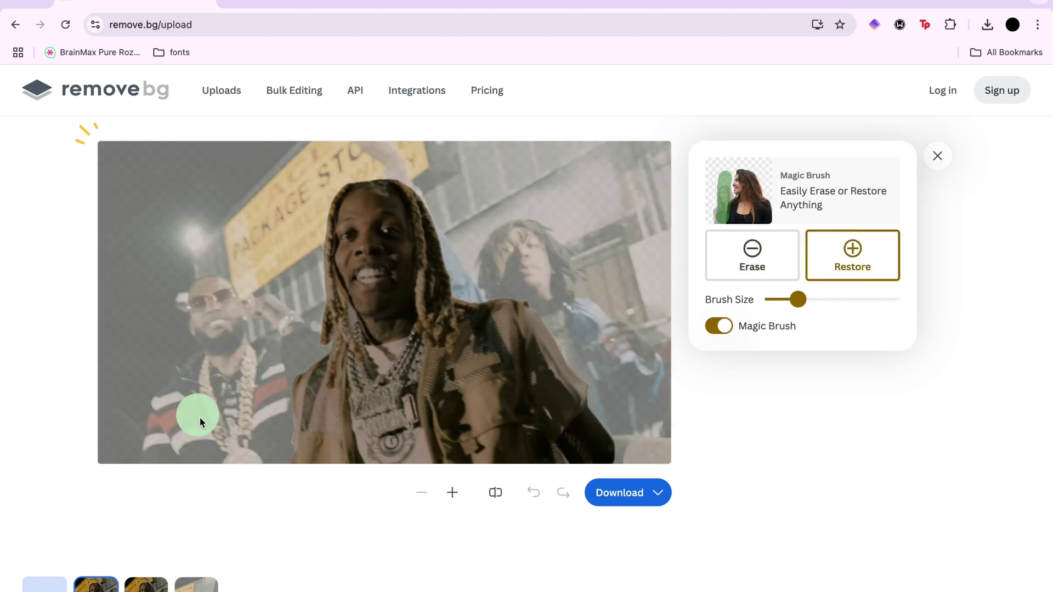
left_click(934, 160)
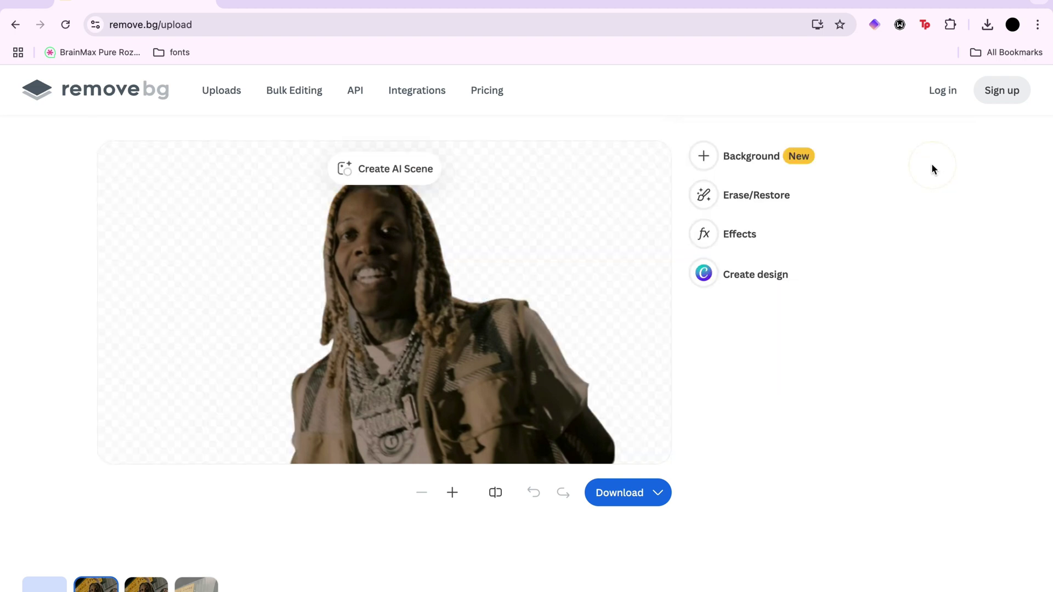
left_click(658, 495)
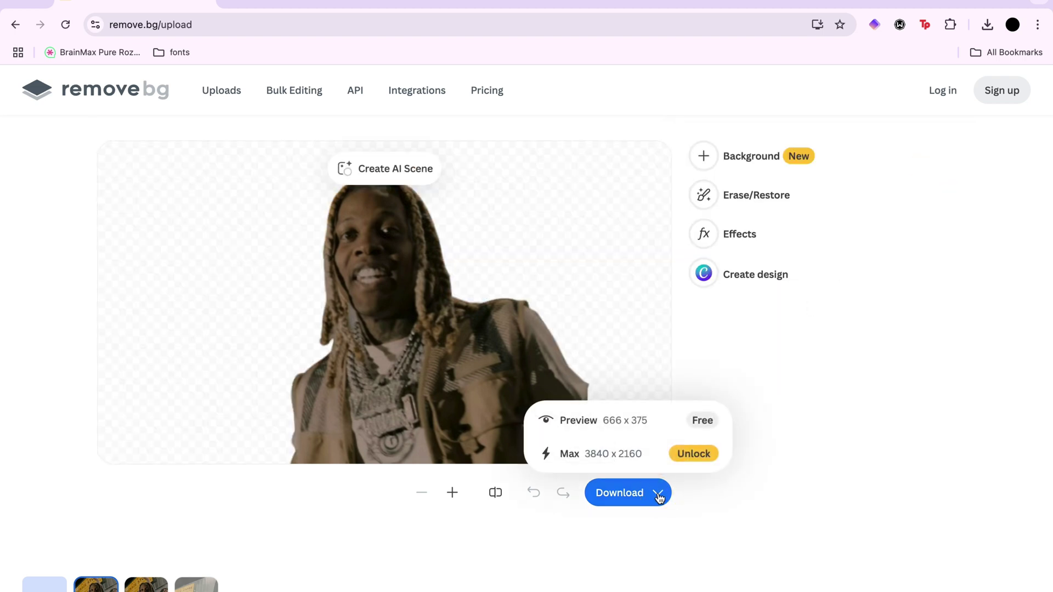
left_click(663, 433)
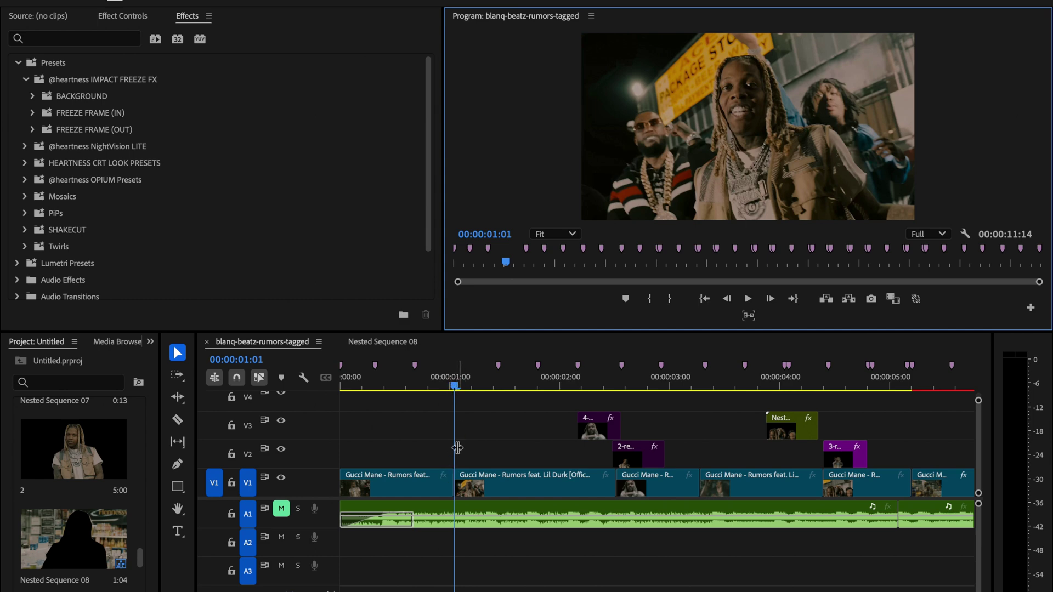
Import 1-removebg-preview.png from the Desktop and place it on track V4
key("super+i")
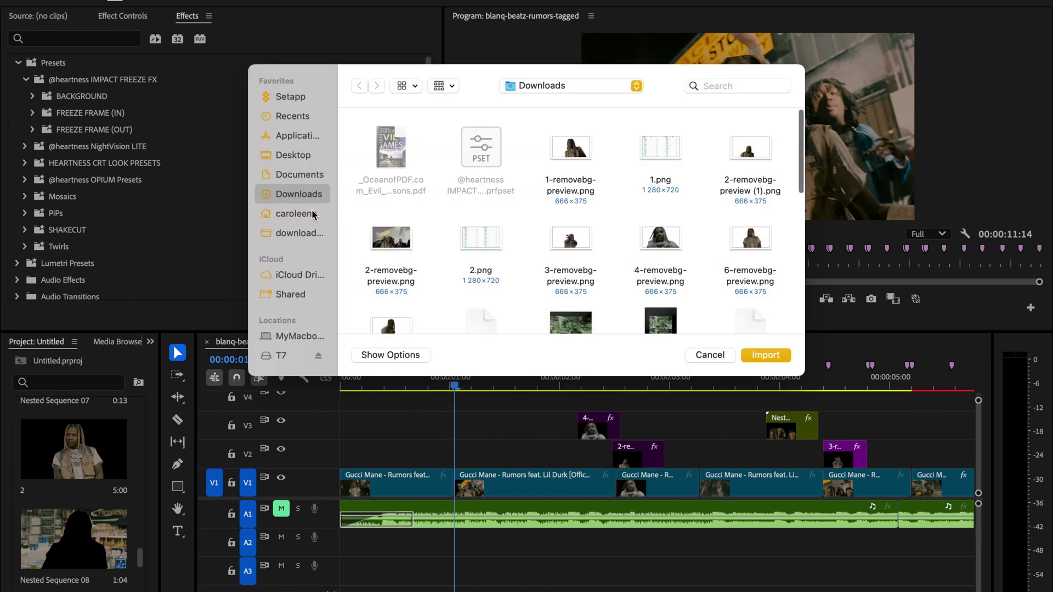
left_click(310, 154)
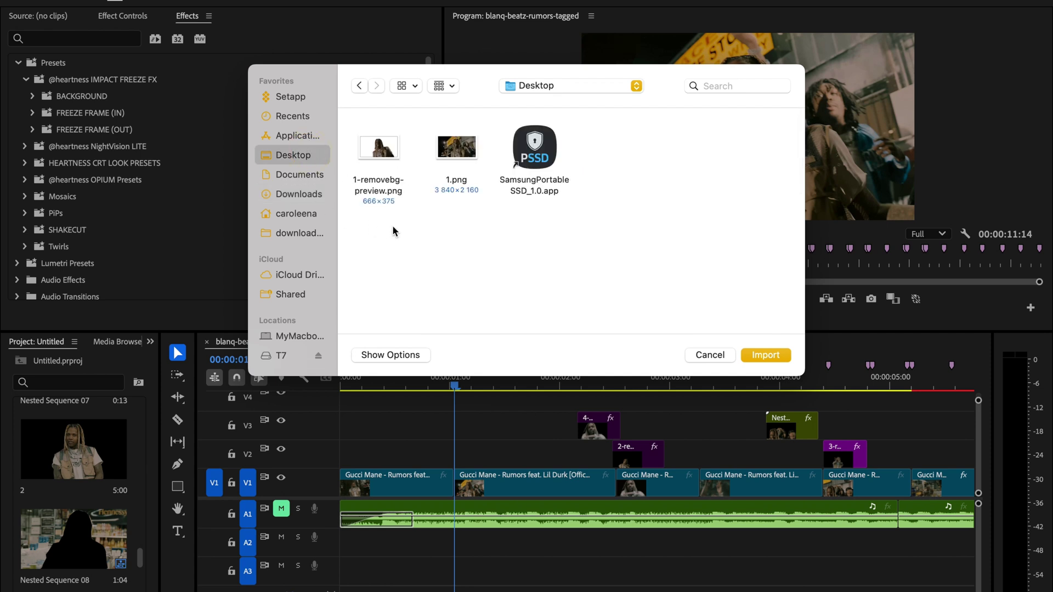
left_click(380, 153)
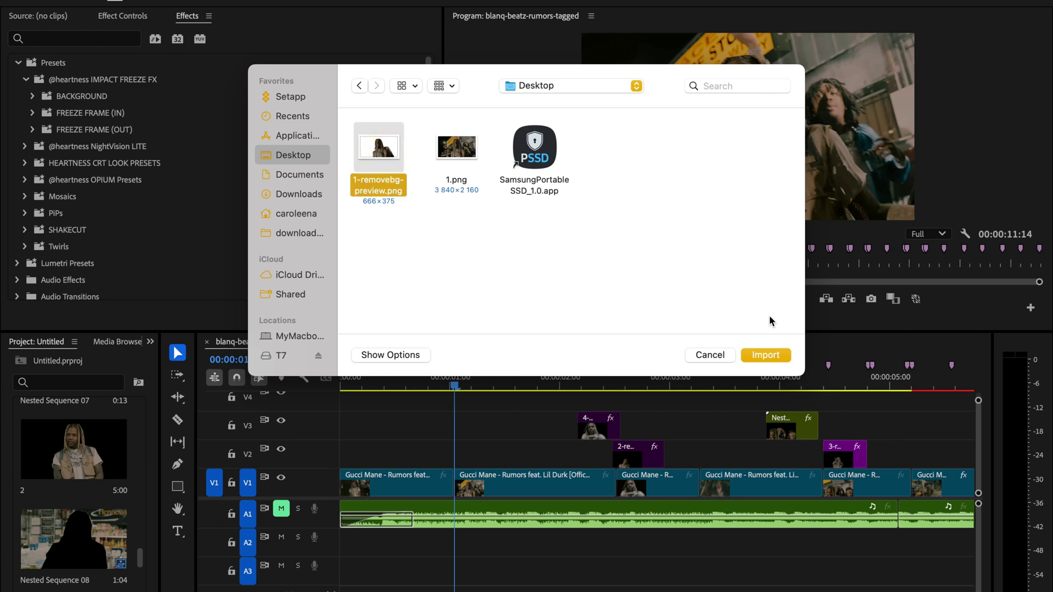
left_click(766, 355)
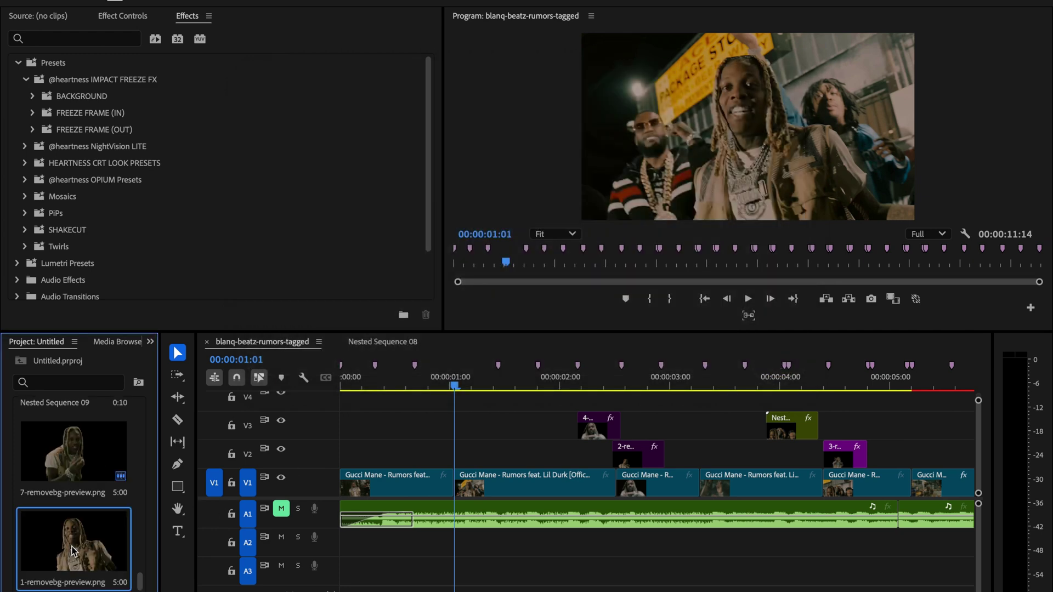
left_click_drag(79, 554, 350, 410)
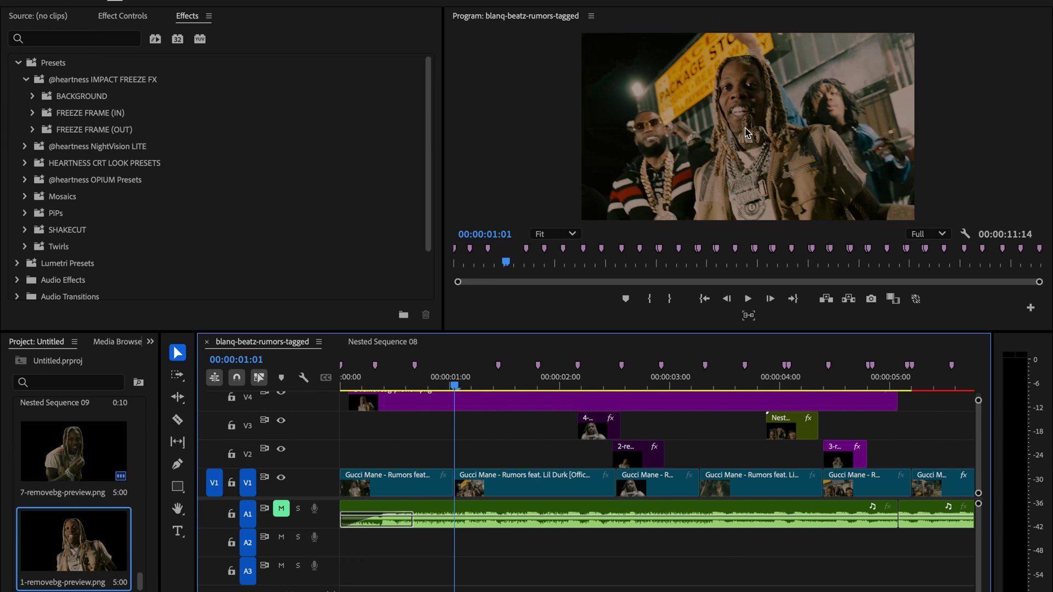
Set the V4 cutout's Motion scale to 579 in Effect Controls
left_click(125, 19)
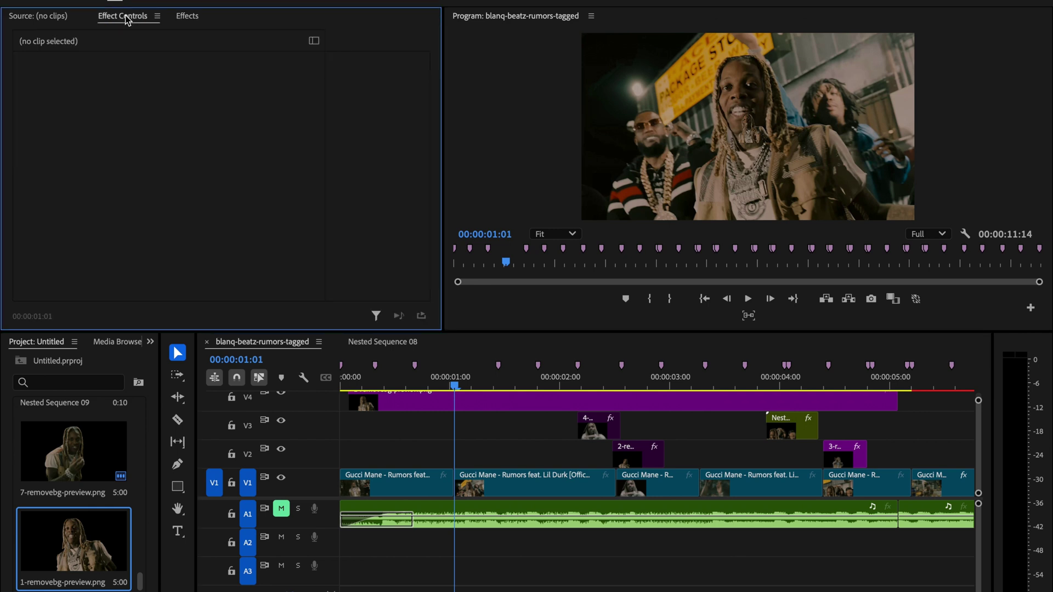
left_click(466, 407)
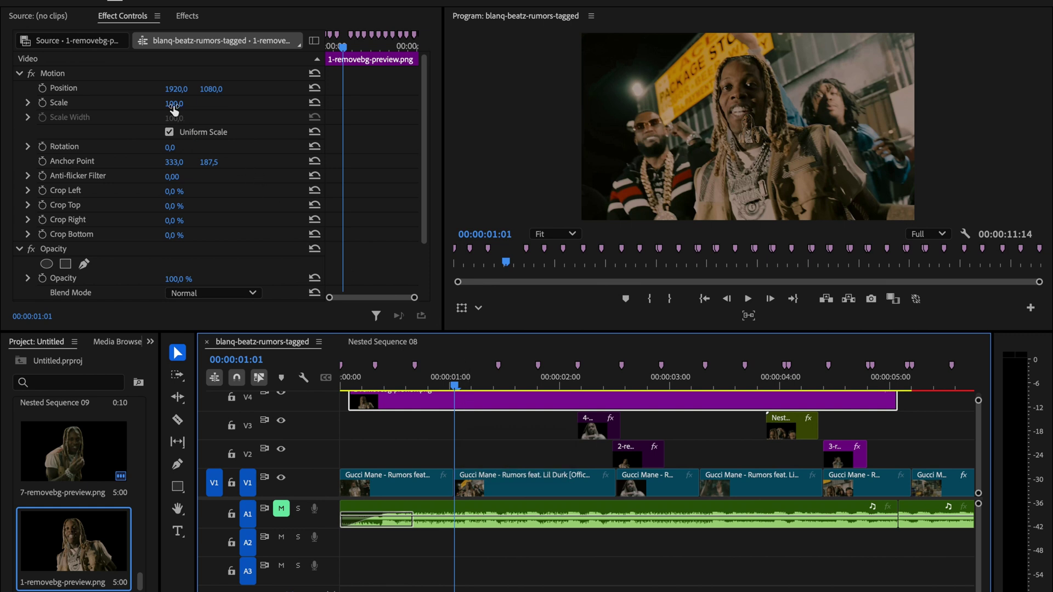
mouse_move(174, 104)
left_mouse_down()
mouse_move(445, 104)
mouse_move(167, 104)
mouse_move(184, 104)
left_mouse_up()
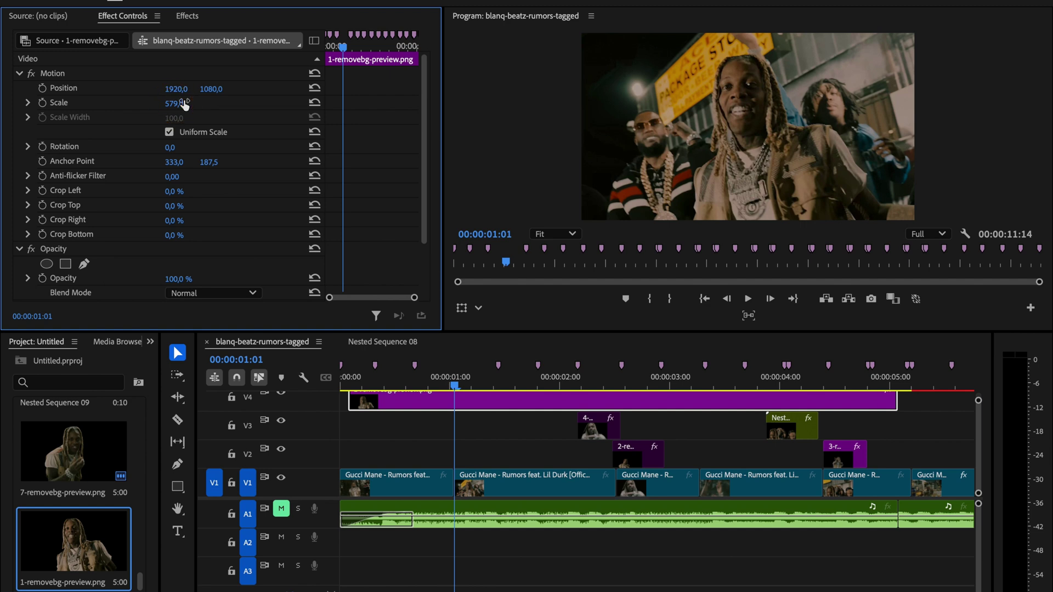
left_click(463, 401)
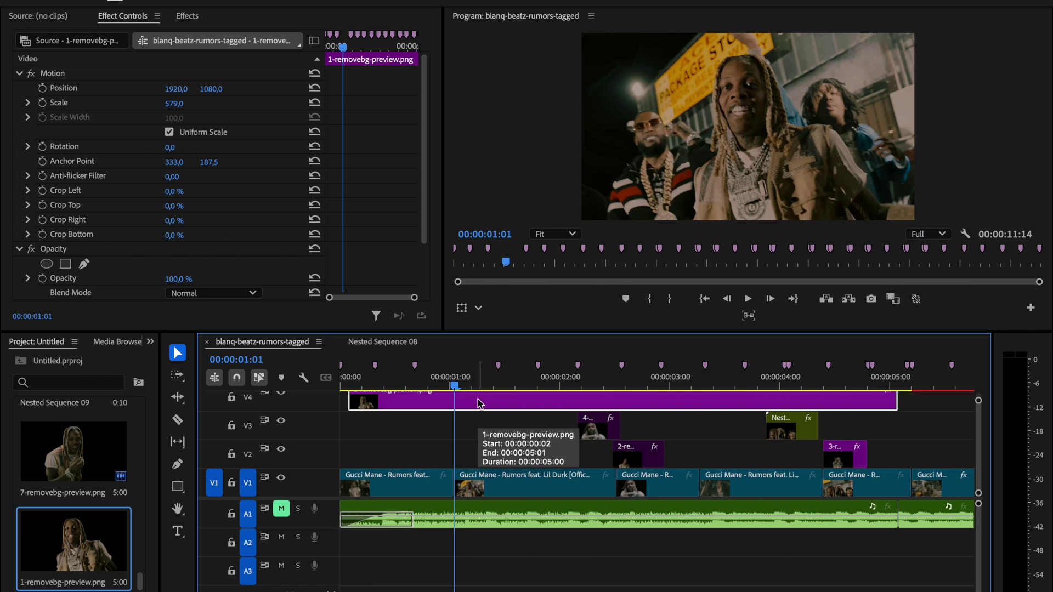
Trim the cutout to a 10-frame clip starting at the playhead, deleting the leftover parts
key("ctrl+k")
left_click(424, 405)
key("Delete")
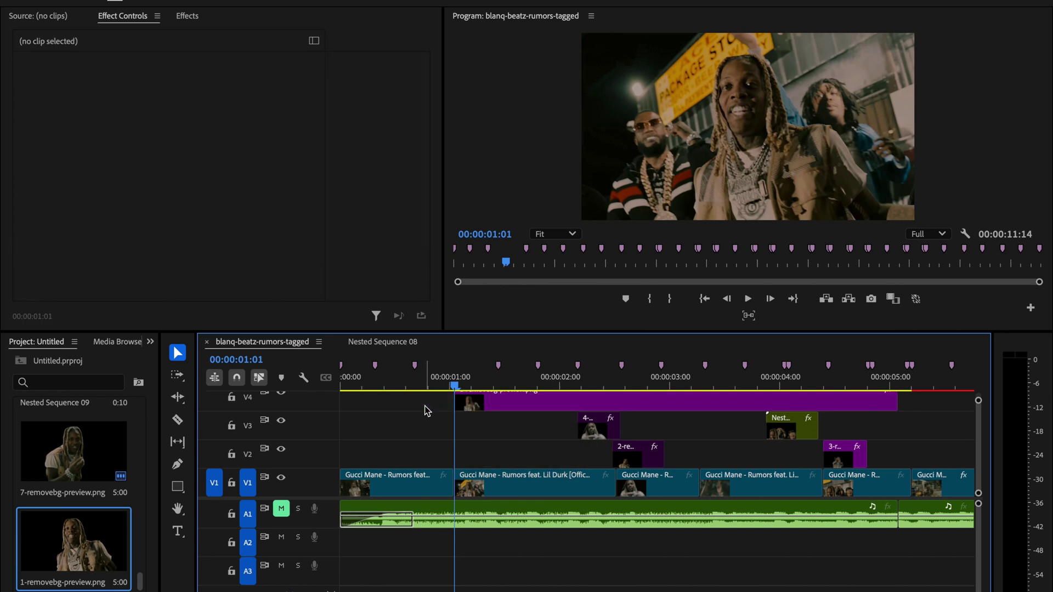
left_click(480, 406)
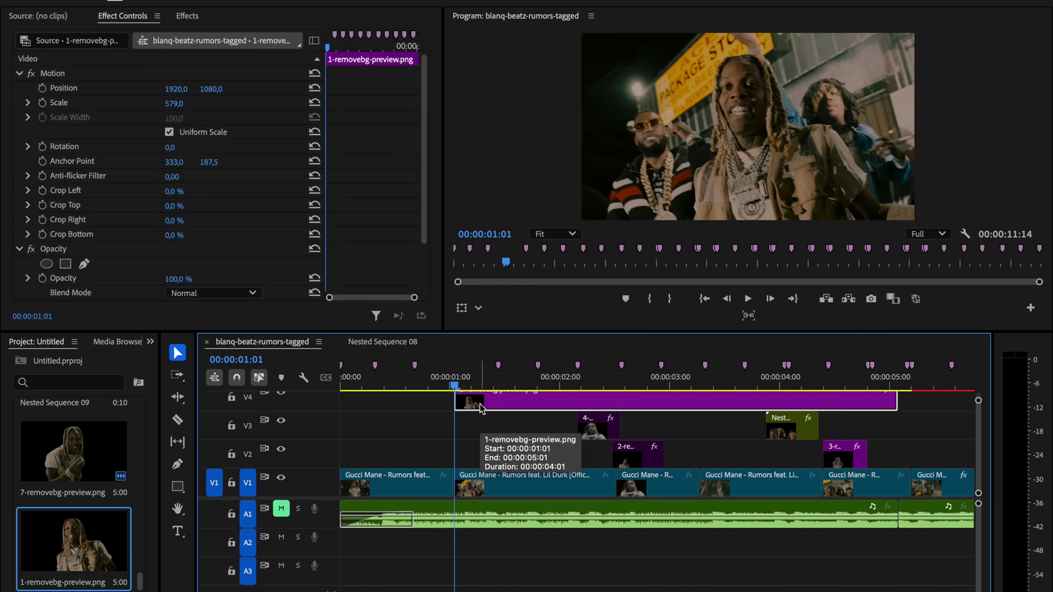
key("space")
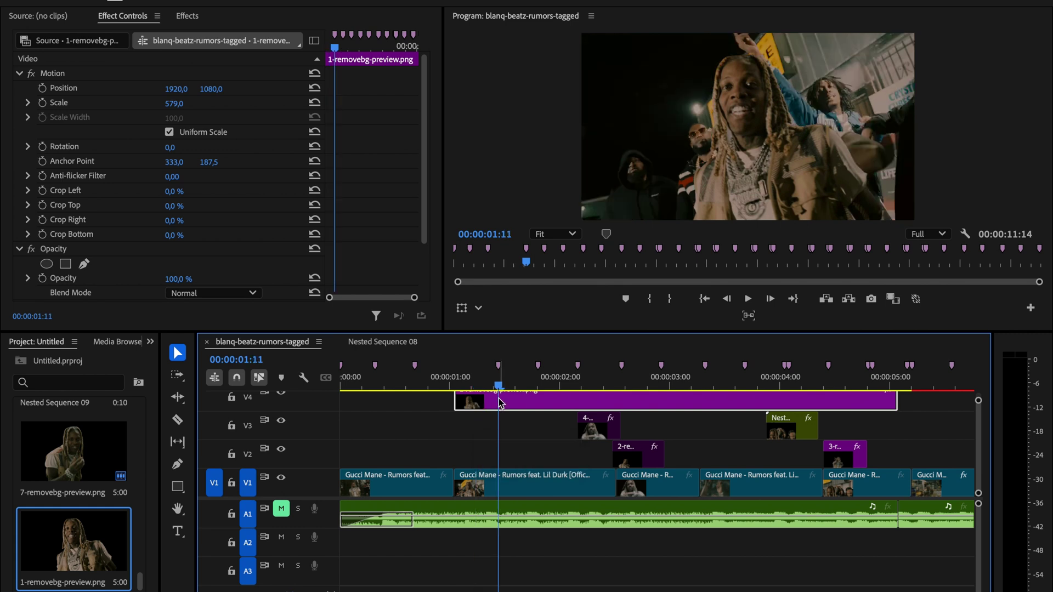
key("ctrl+k")
left_click(514, 403)
key("Delete")
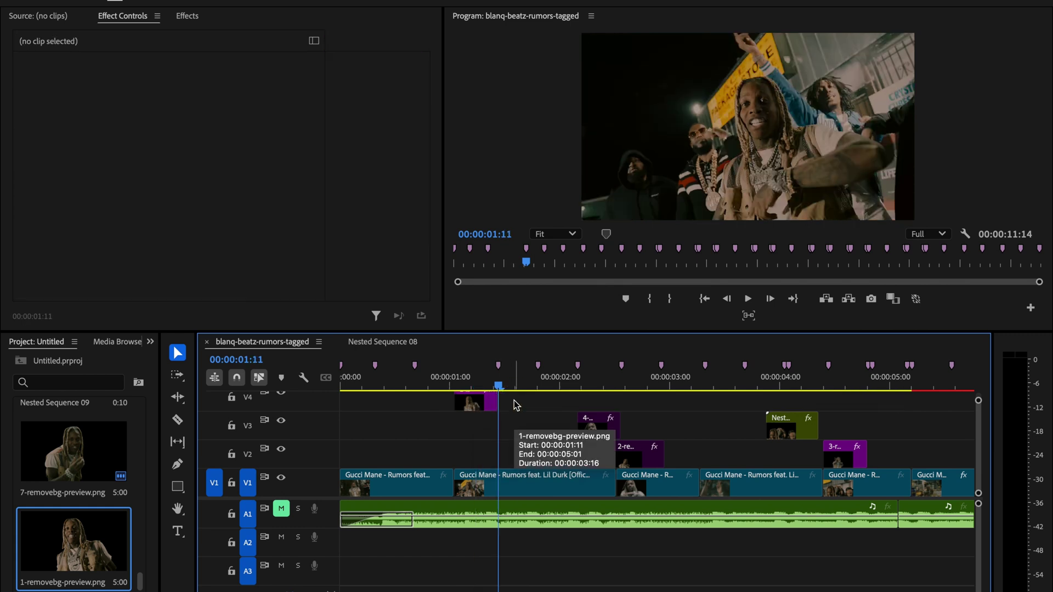
Move the 10-frame cutout to V2 about 10 frames earlier and play it back
left_click(478, 405)
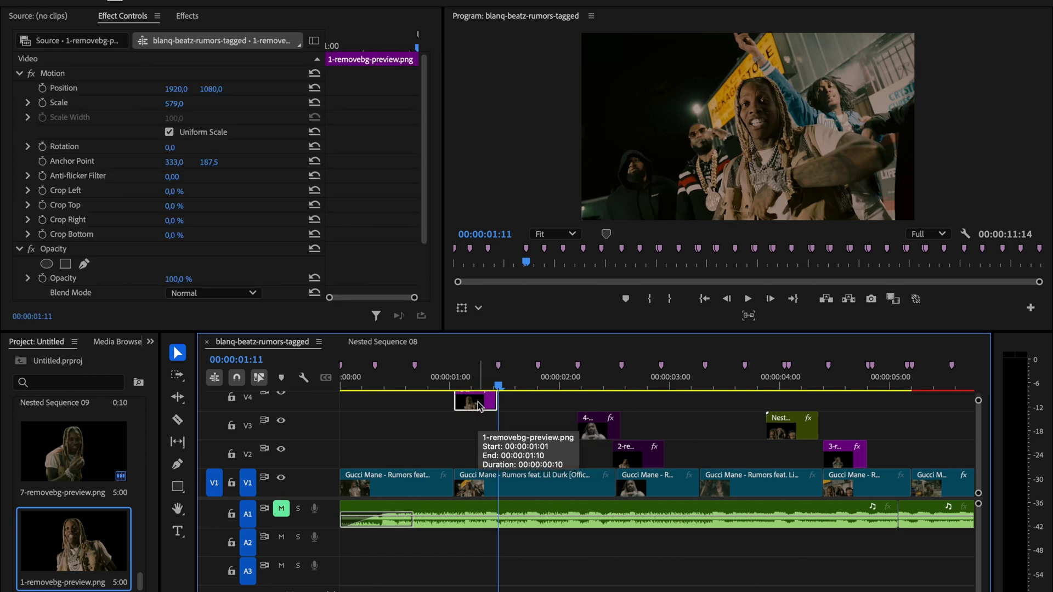
left_click_drag(478, 405, 477, 462)
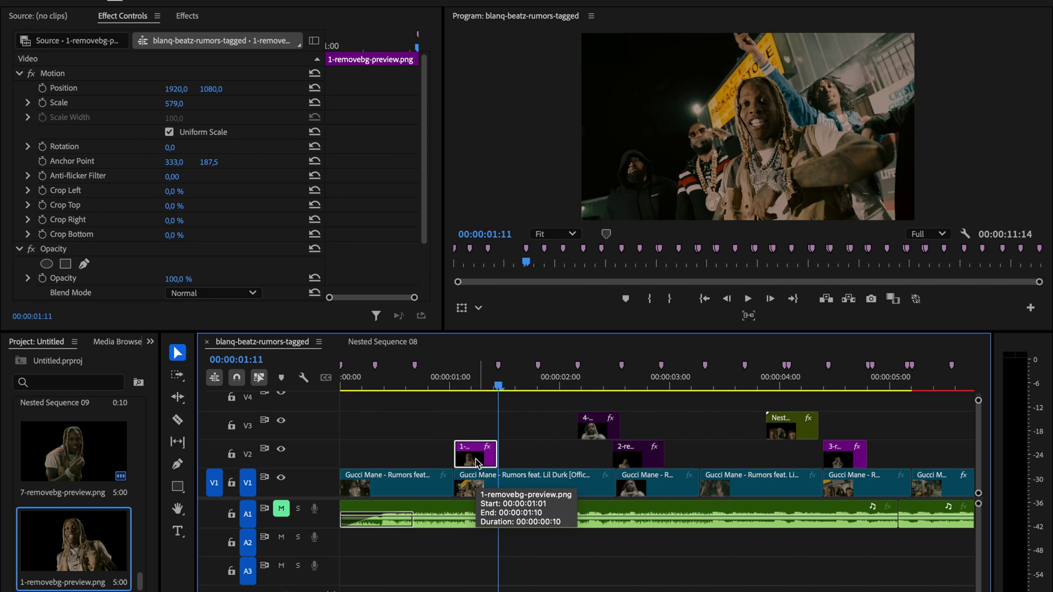
left_click_drag(476, 462, 432, 463)
key("Home")
key("space")
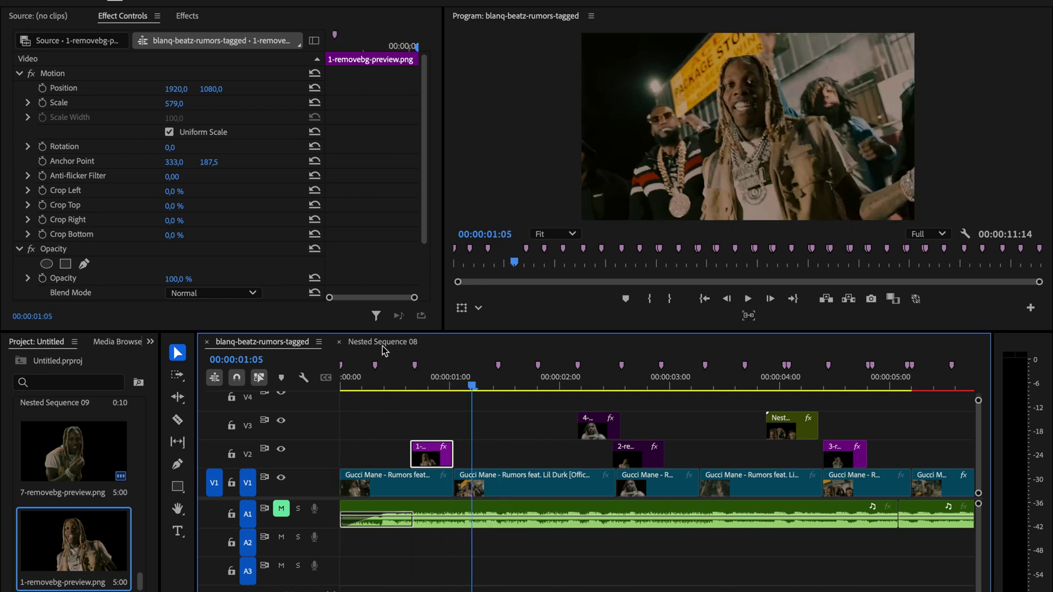
left_click_drag(466, 390, 383, 390)
key("space")
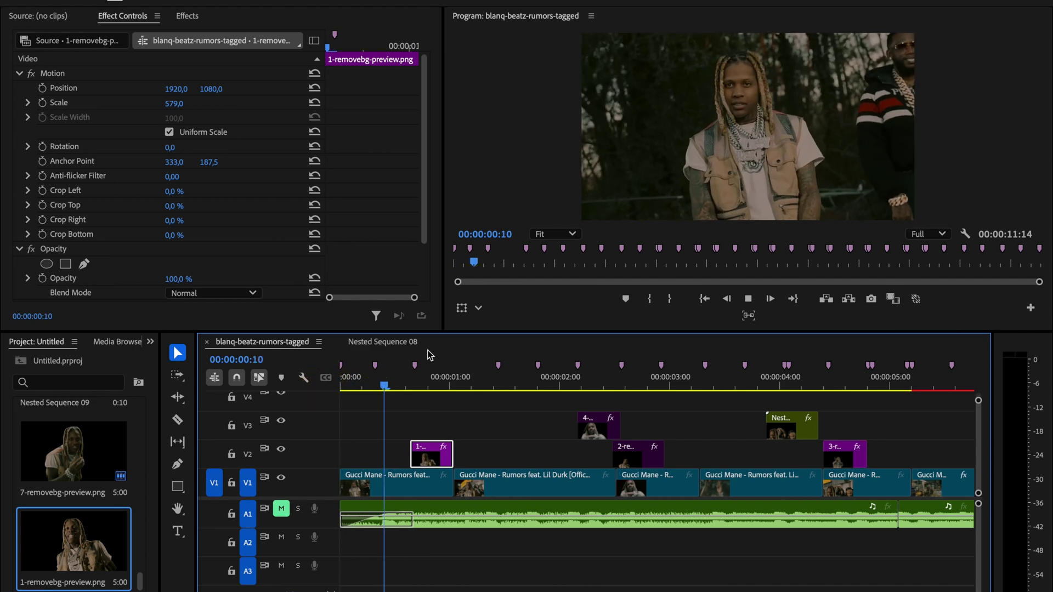
key("space")
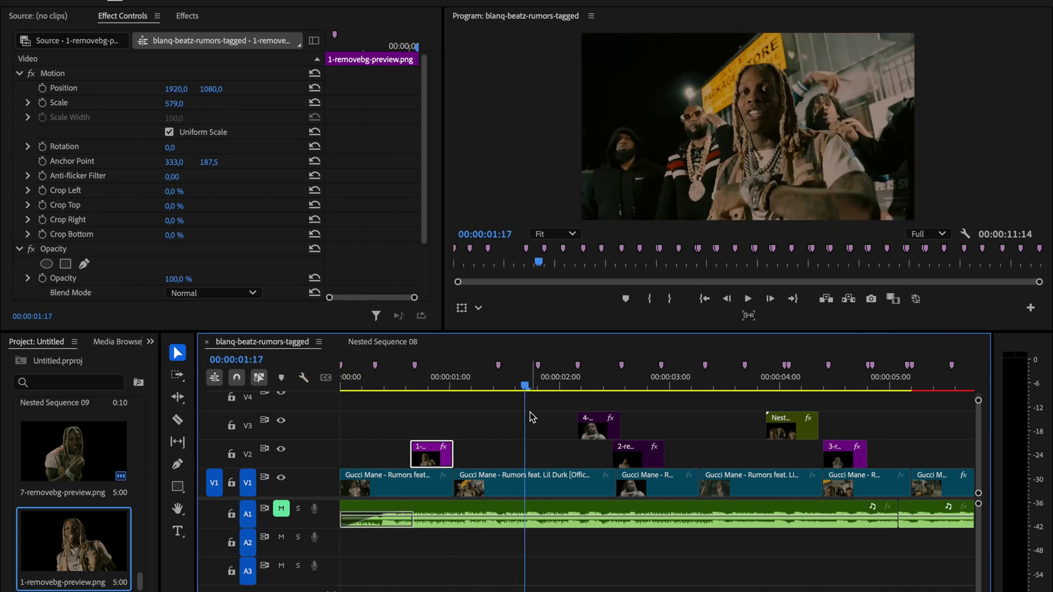
Apply the FREEZE FRAME (IN) SLIDE UP FROM BOTTOM preset to the V2 cutout
left_click_drag(525, 386, 410, 386)
left_click(186, 16)
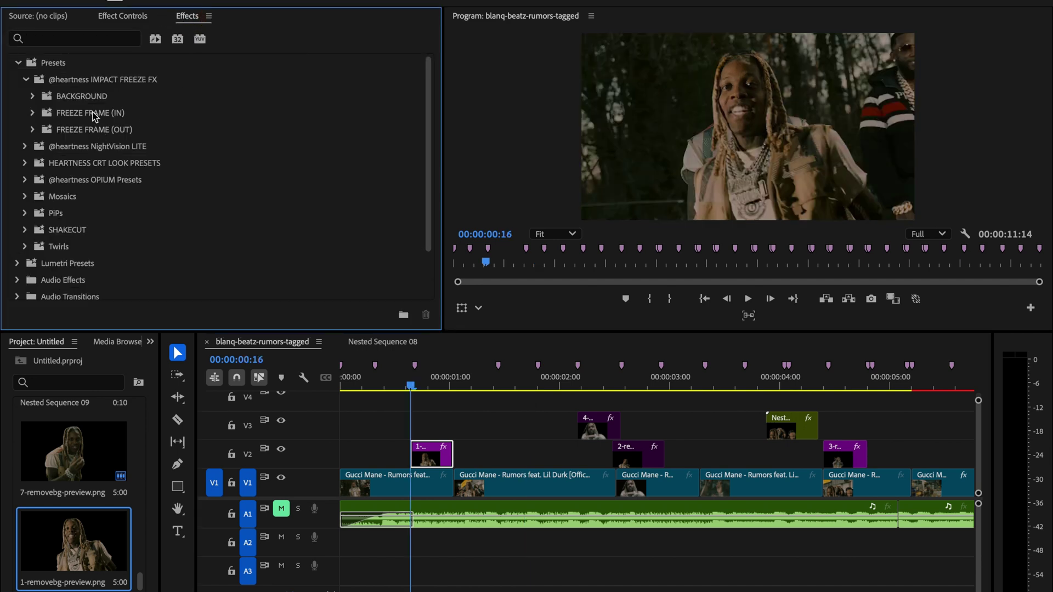
left_click(32, 113)
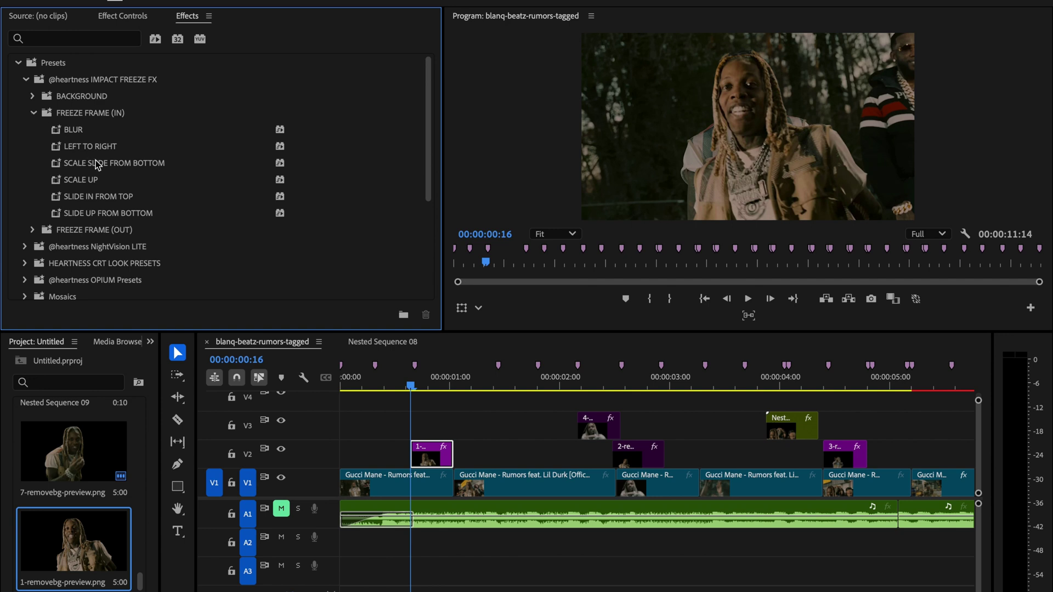
left_click(102, 214)
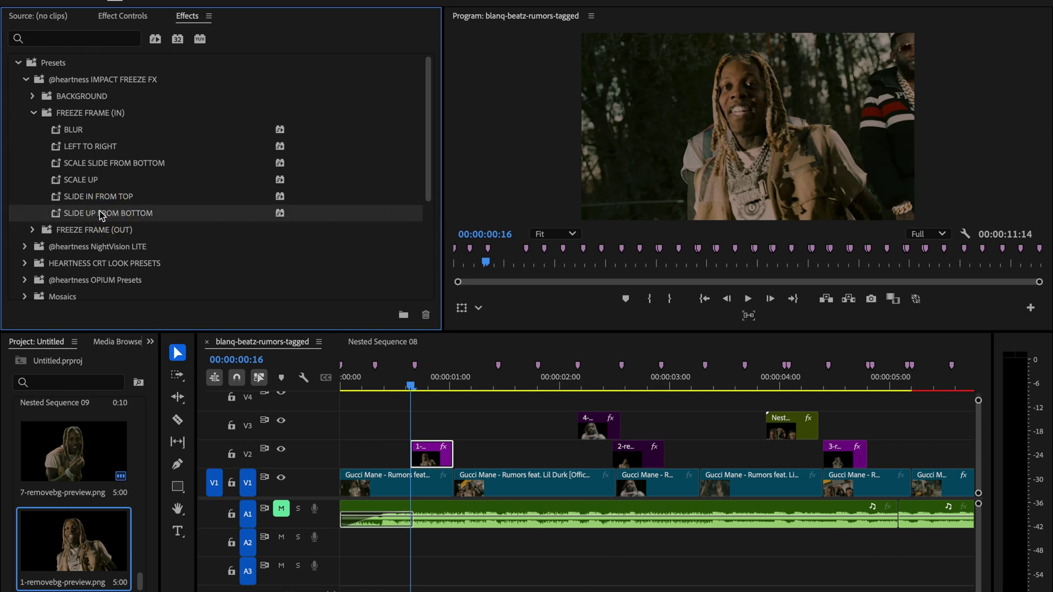
left_click_drag(96, 213, 426, 453)
Play back the sequence from the start to preview the slide-up intro
left_click(320, 387)
key("space")
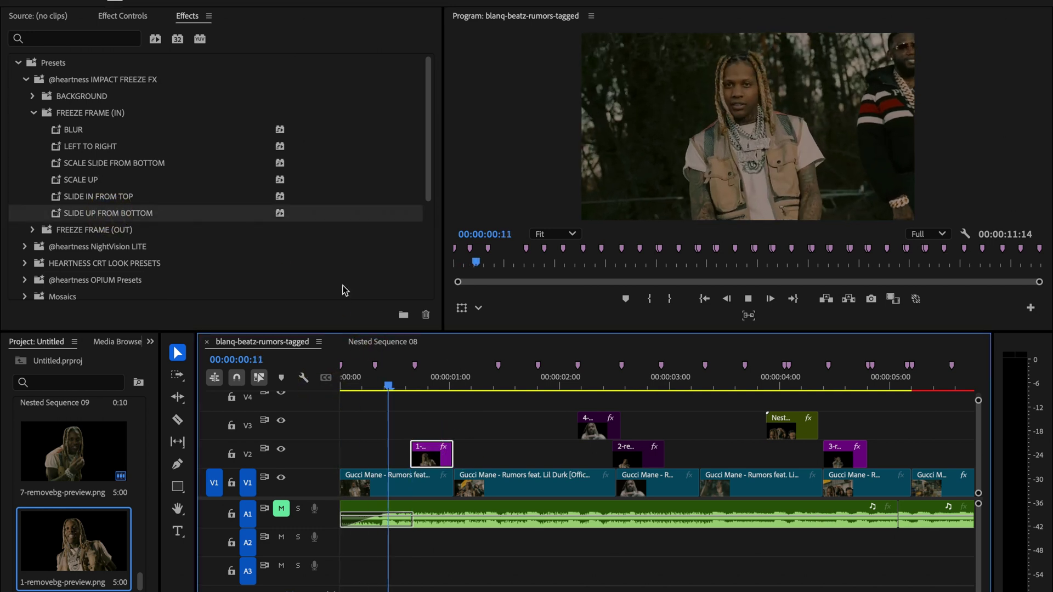
key("space")
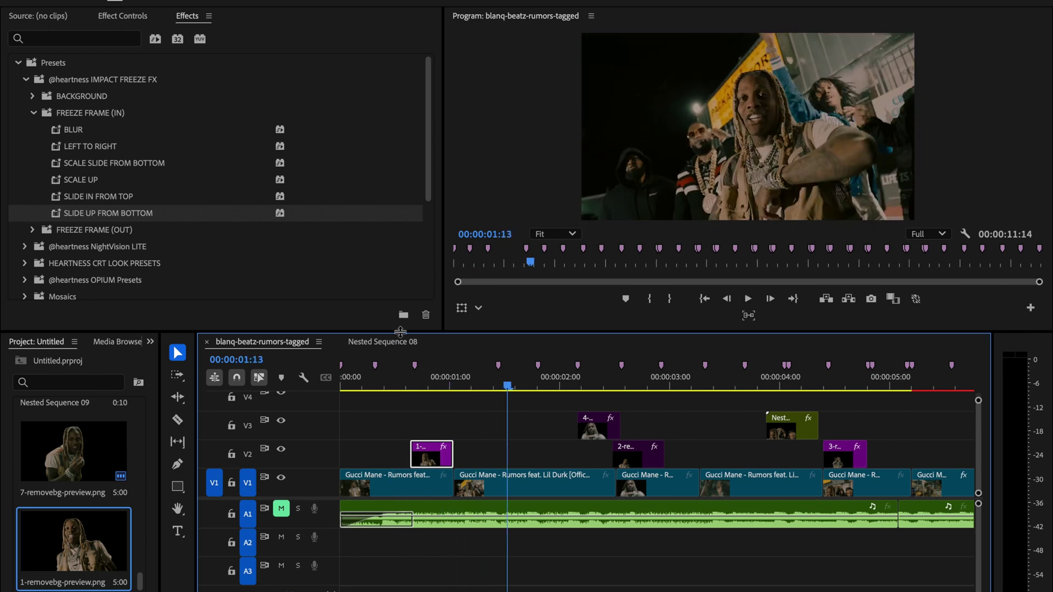
left_click_drag(509, 394, 322, 381)
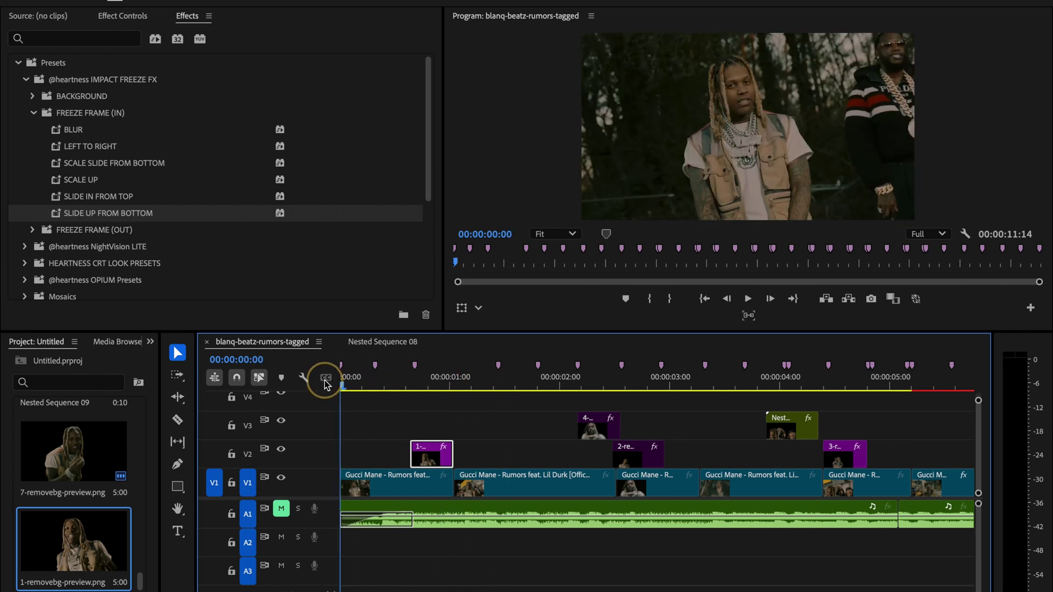
key("space")
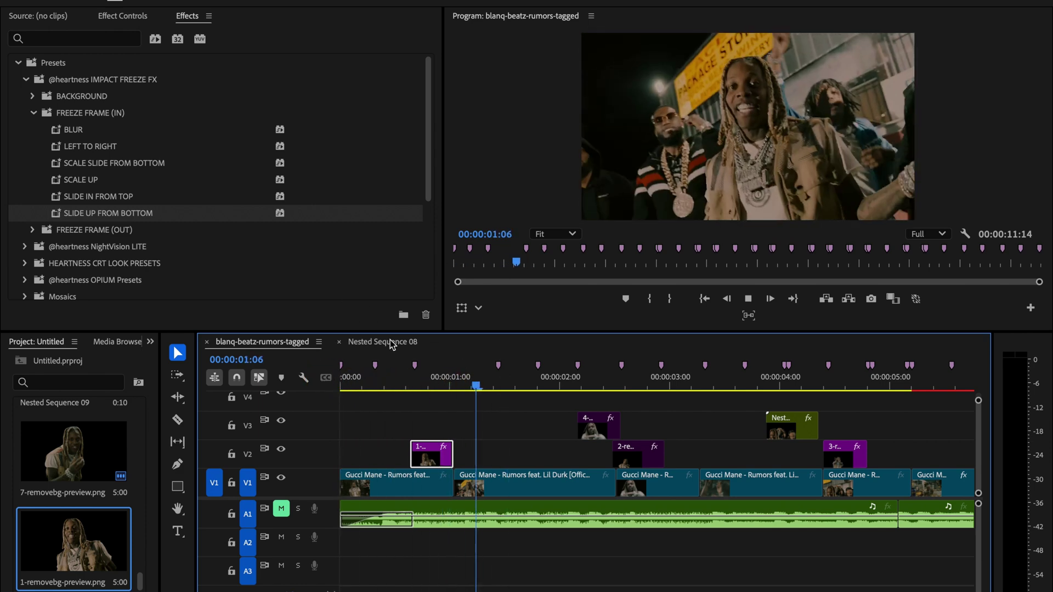
key("space")
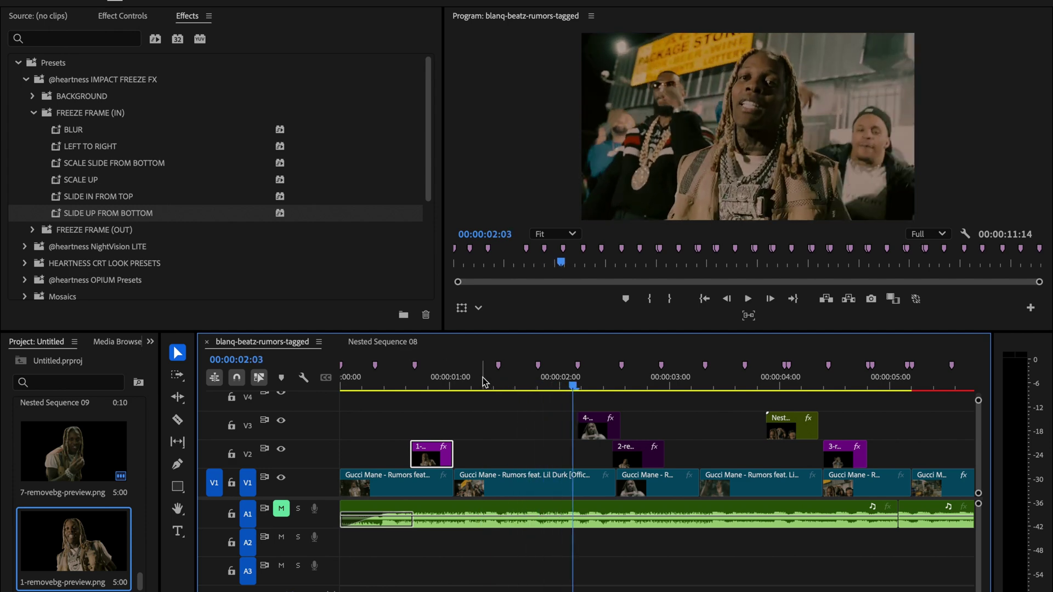
left_click_drag(573, 388, 456, 384)
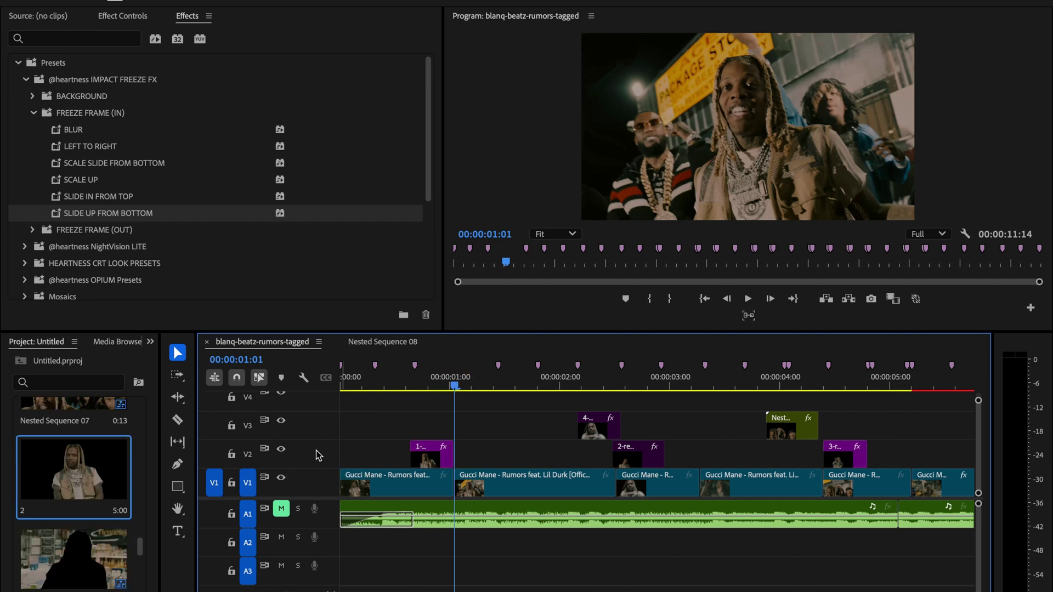
Hide track V2 and drop cutout image 2 onto V4 at the one-second mark
left_click(280, 449)
left_click(450, 385)
left_click(414, 485)
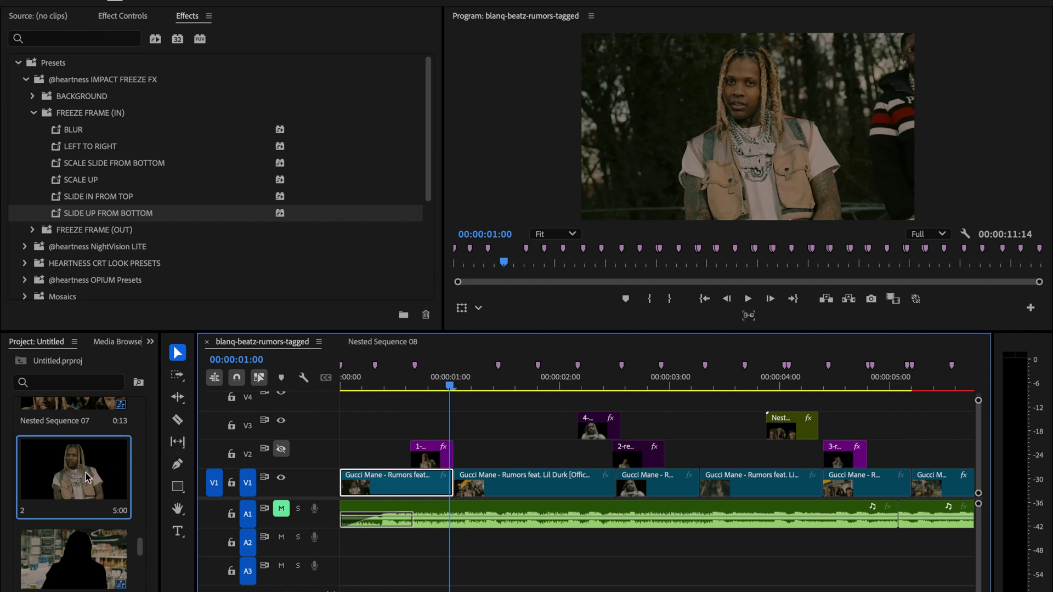
left_click_drag(61, 480, 338, 405)
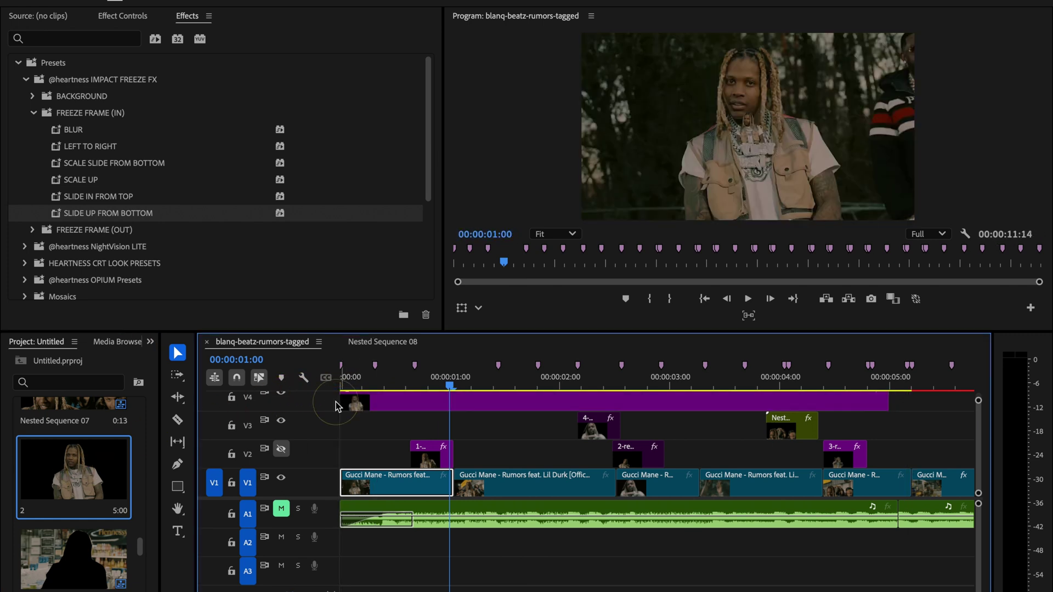
left_click(132, 18)
Scale image 2 to 578 and trim it to run from 00:00:01:01 to about 01:10
left_click_drag(183, 109, 176, 107)
left_click_drag(341, 405, 450, 405)
left_click(476, 406)
key("shift+Right")
key("shift+Right")
key("w")
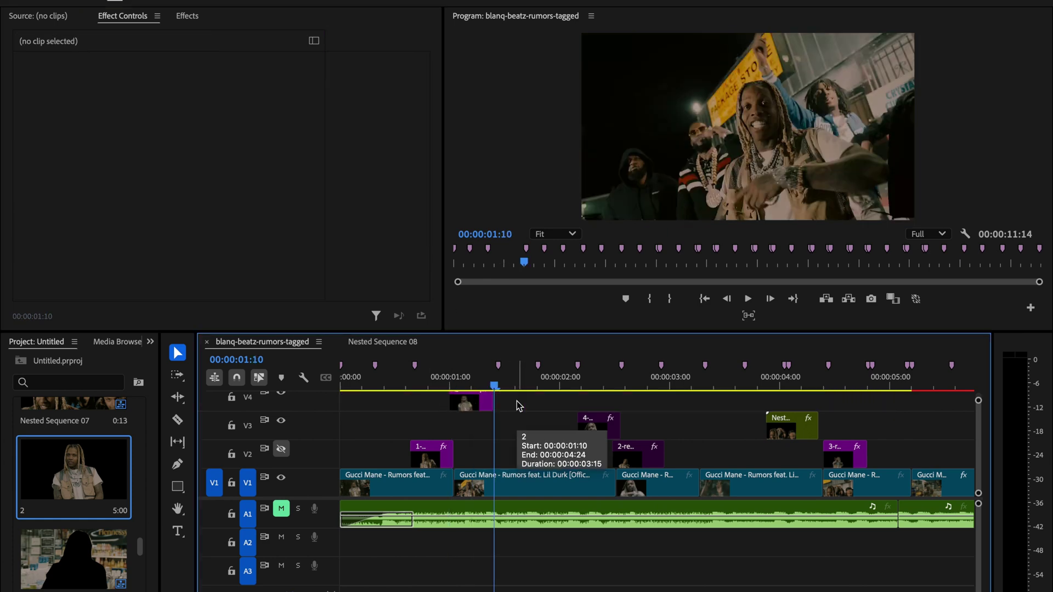
left_click(465, 406)
left_click_drag(468, 387, 464, 423)
Apply the FREEZE FRAME (OUT) LEFT EXIT preset to clip 2 on V3 and show V2 again
left_click(187, 17)
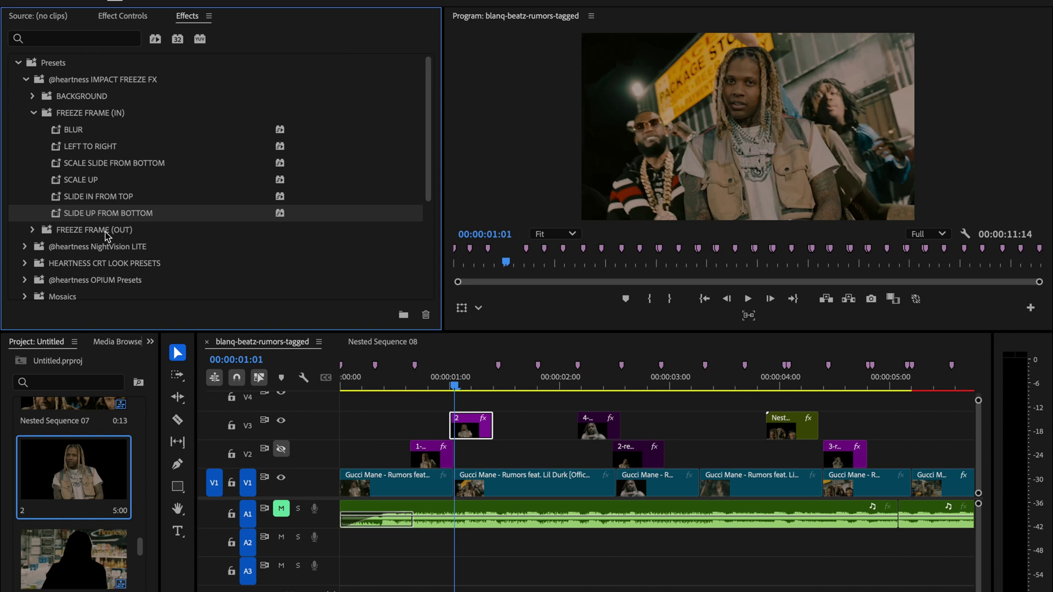
left_click(33, 231)
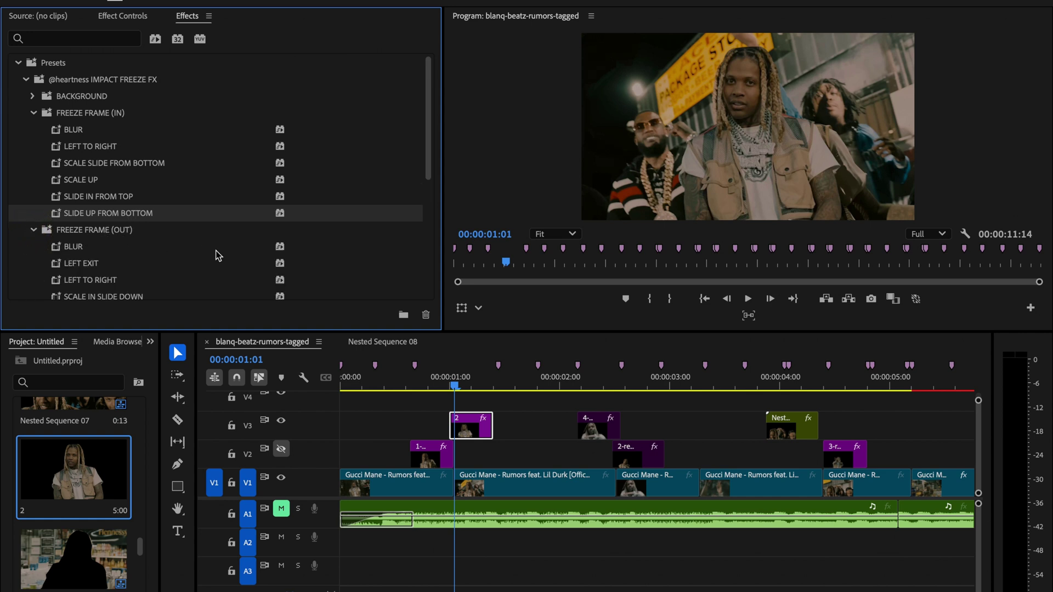
scroll(220, 246, "down", 3)
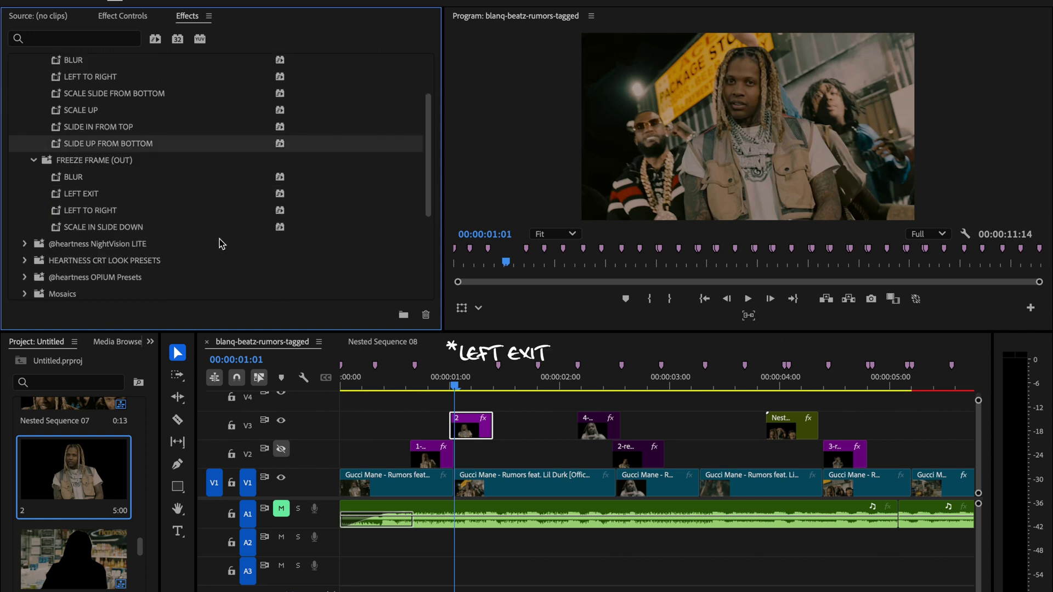
left_click_drag(87, 194, 469, 421)
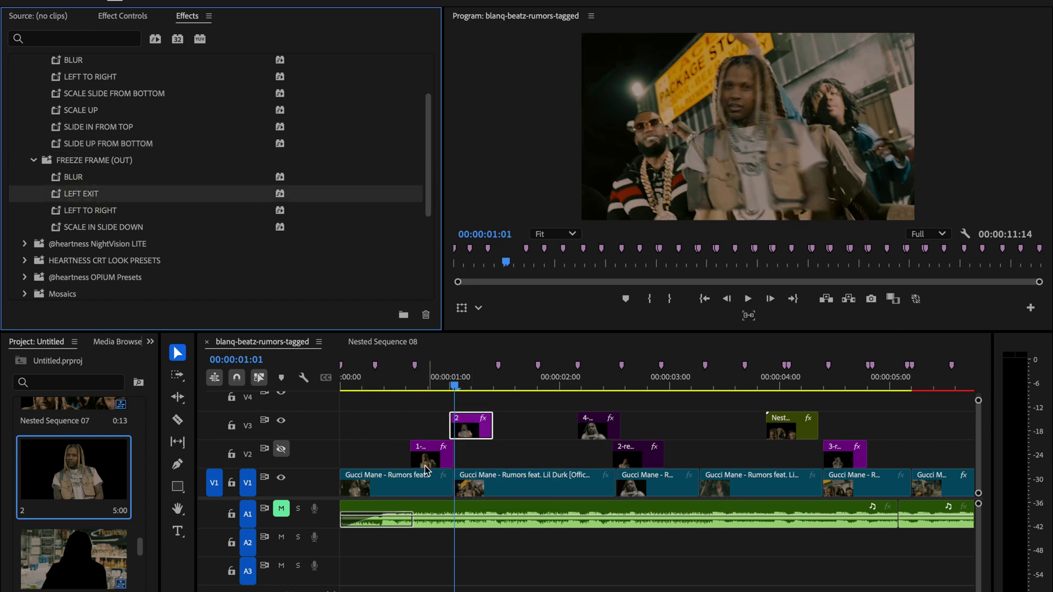
left_click(282, 449)
left_click(335, 384)
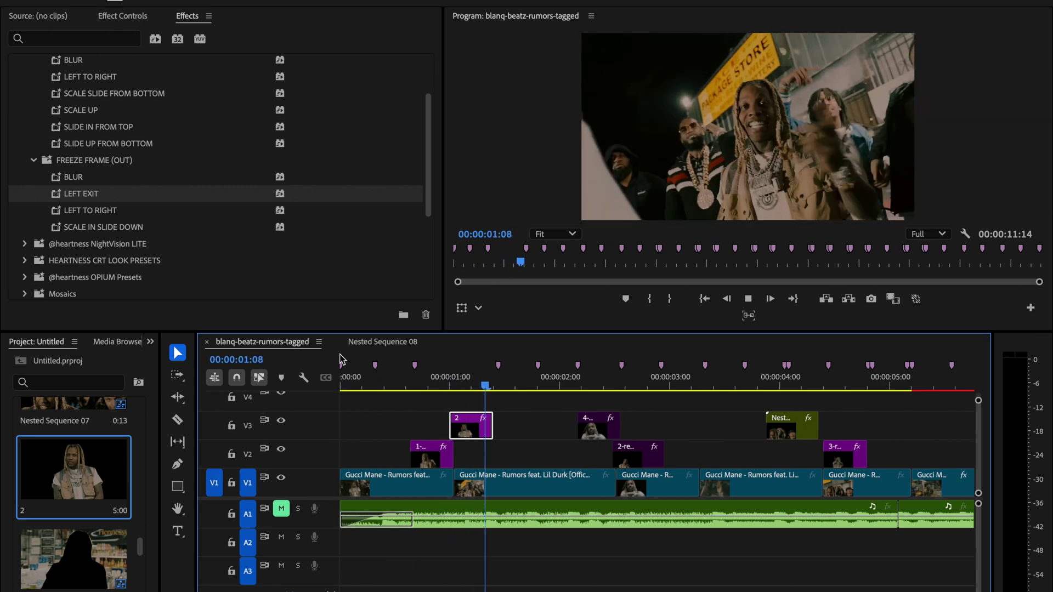
key("space")
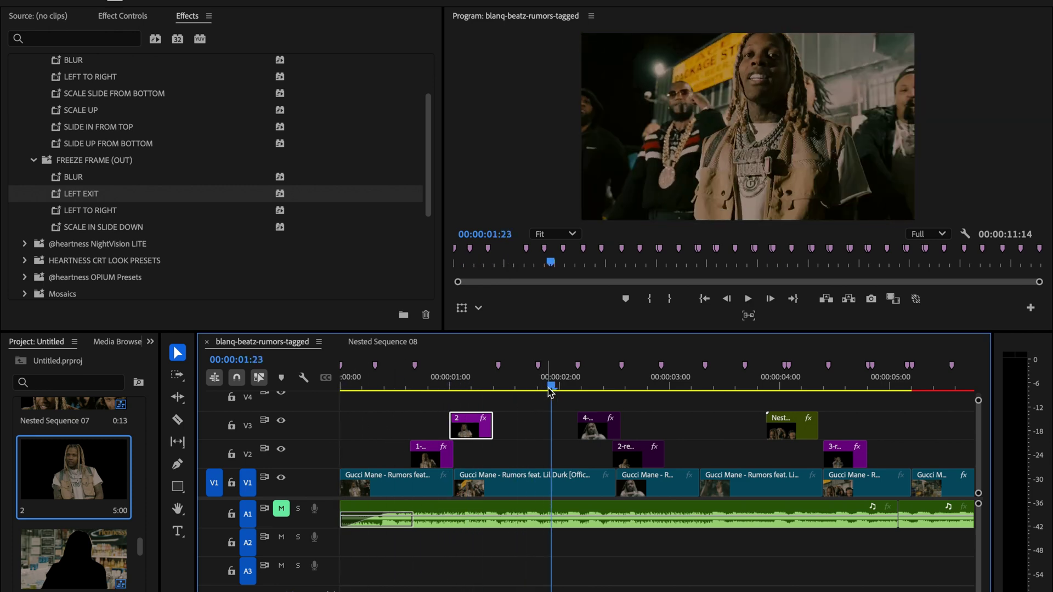
left_click_drag(552, 391, 306, 404)
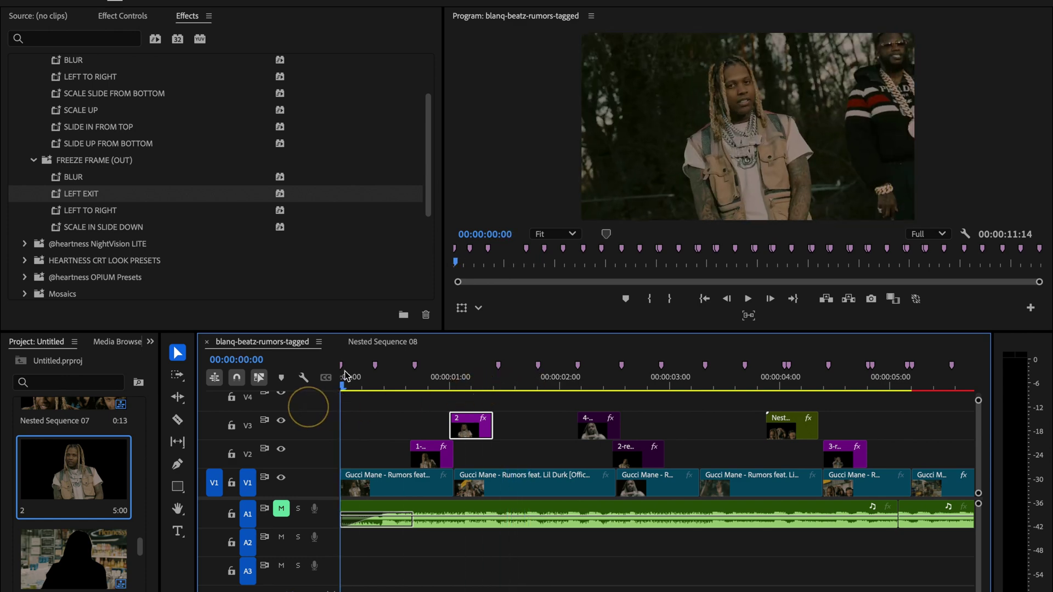
key("space")
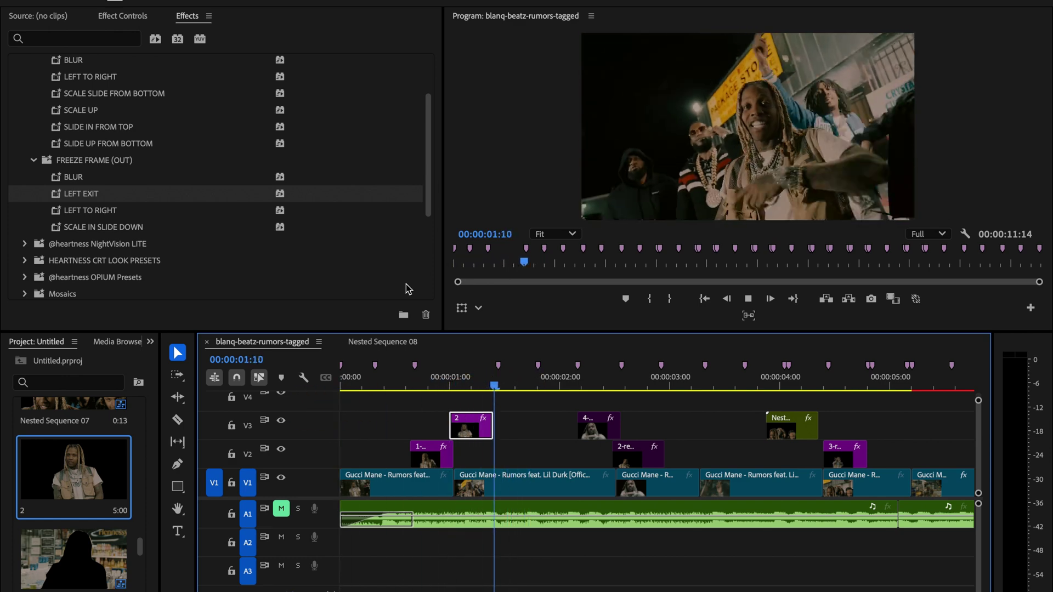
key("space")
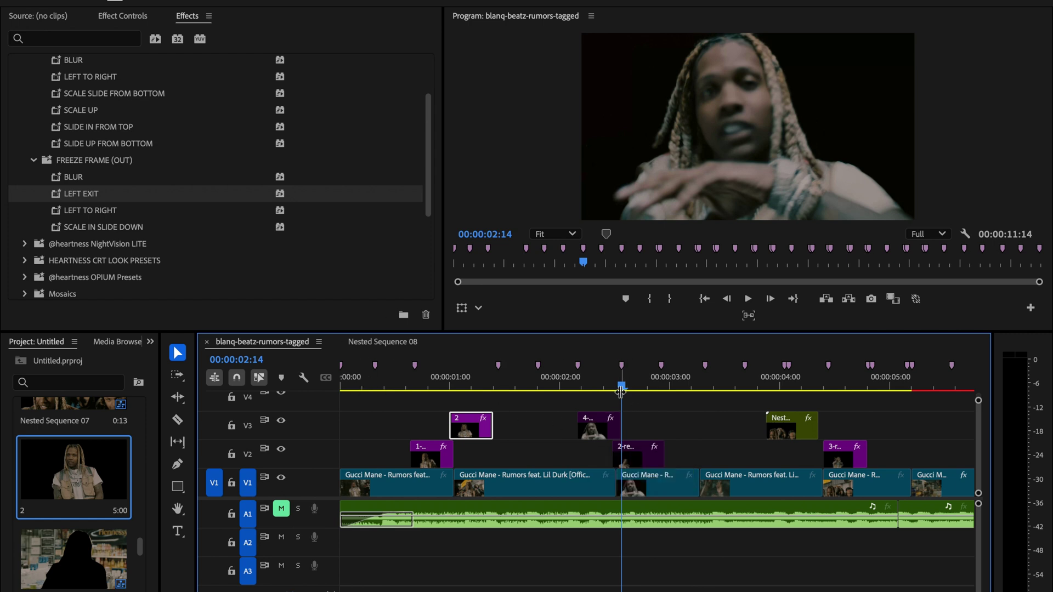
left_click_drag(621, 387, 578, 388)
Apply the FREEZE FRAME (OUT) LEFT TO RIGHT preset to the second cutout on V2
left_click(593, 428)
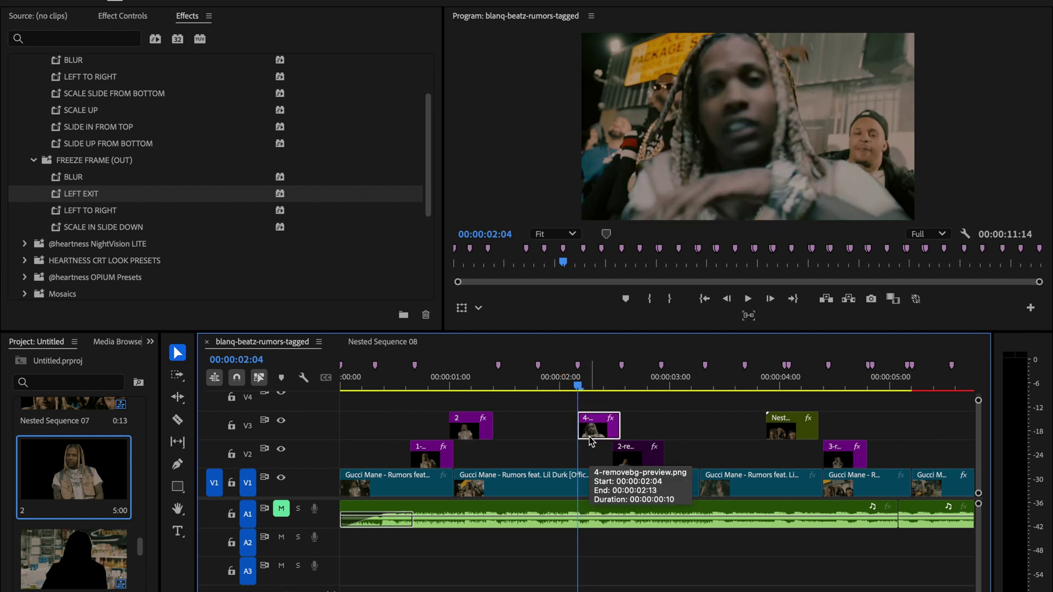
left_click(632, 464)
left_click(596, 433)
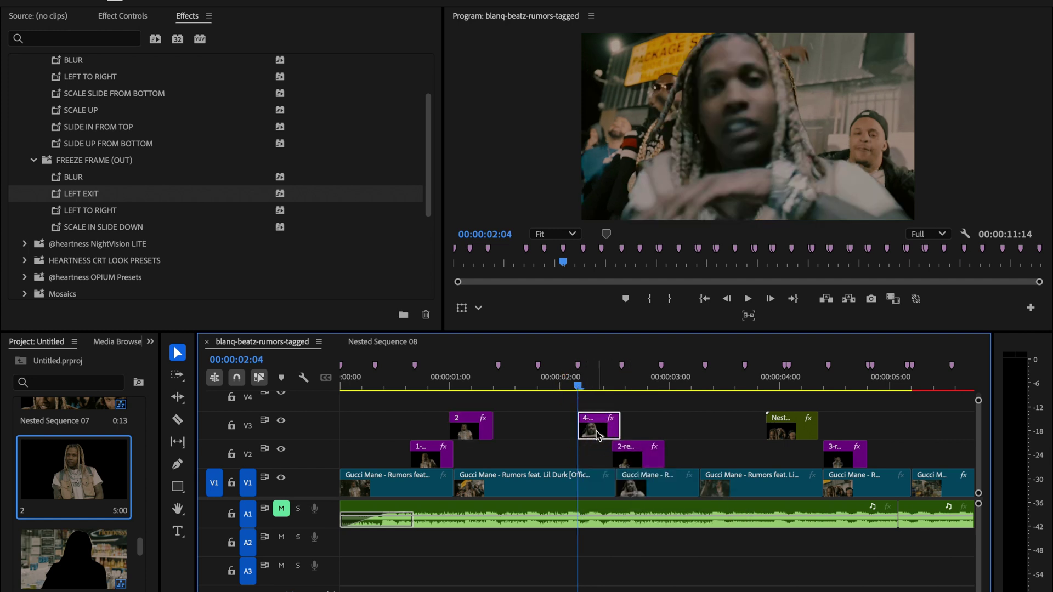
scroll(168, 132, "up", 2)
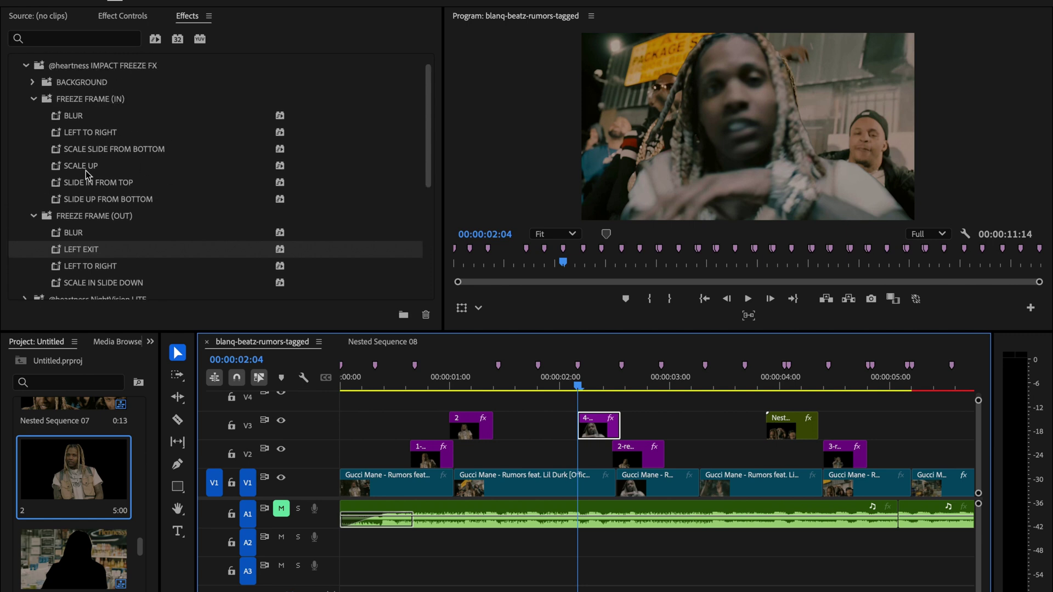
left_click(608, 386)
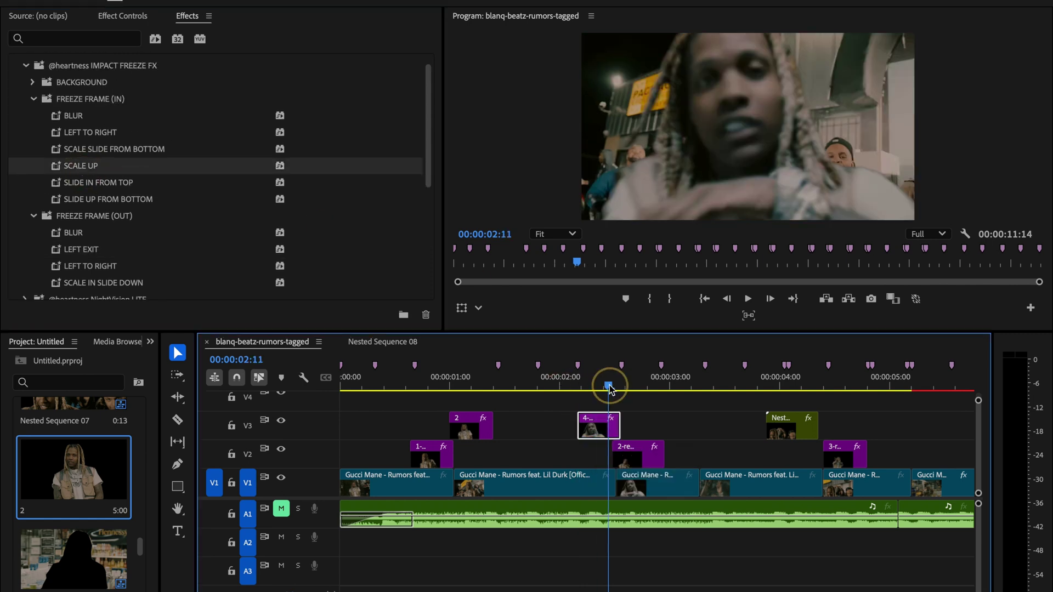
left_click_drag(610, 388, 617, 387)
left_click(631, 458)
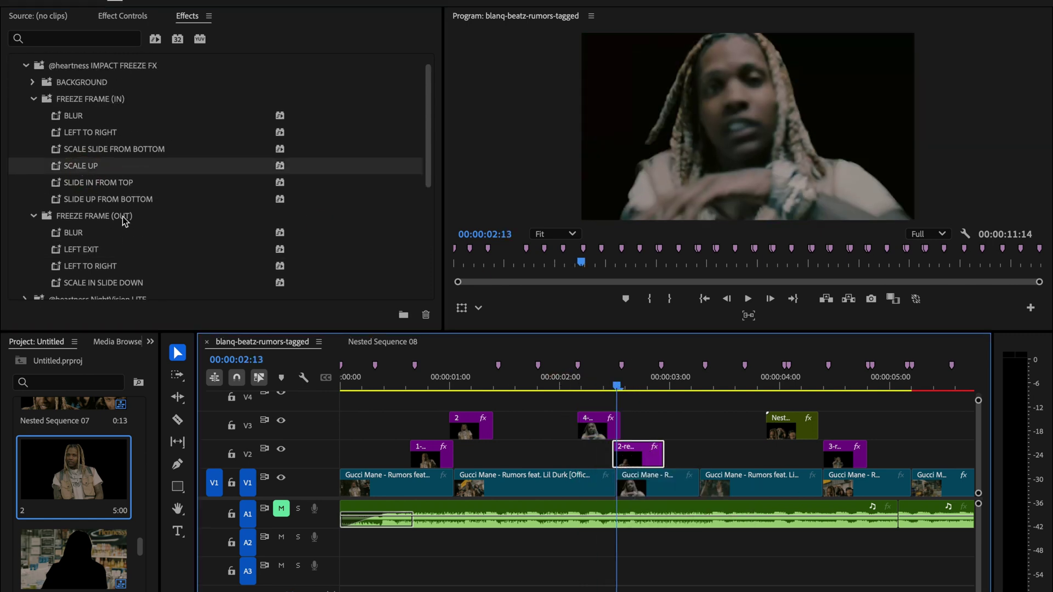
left_click_drag(108, 267, 625, 447)
Play the sequence from the start twice to preview the freeze-frame transitions
left_click_drag(618, 386, 329, 384)
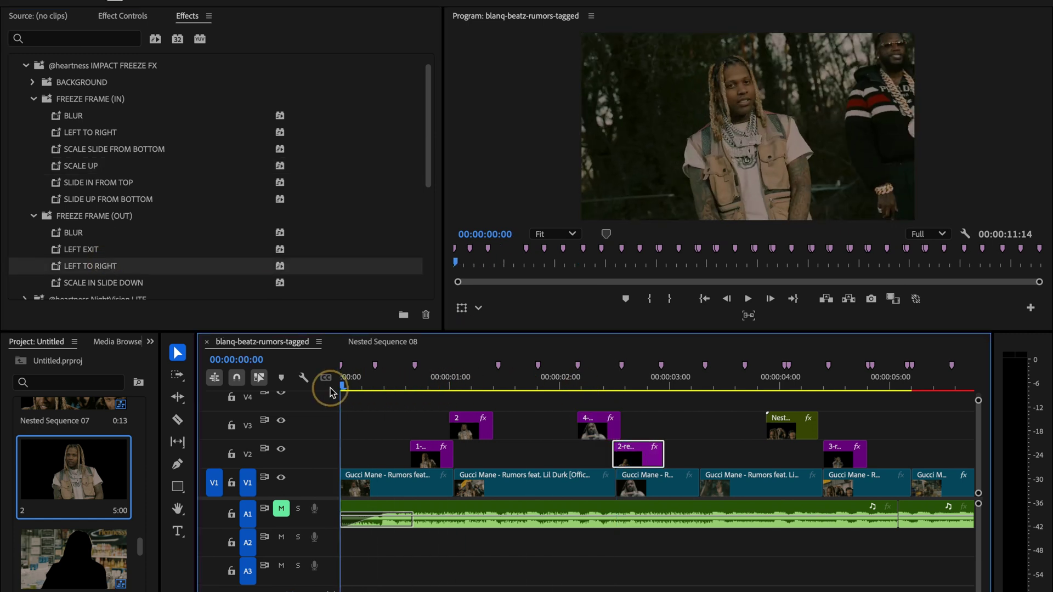
key("space")
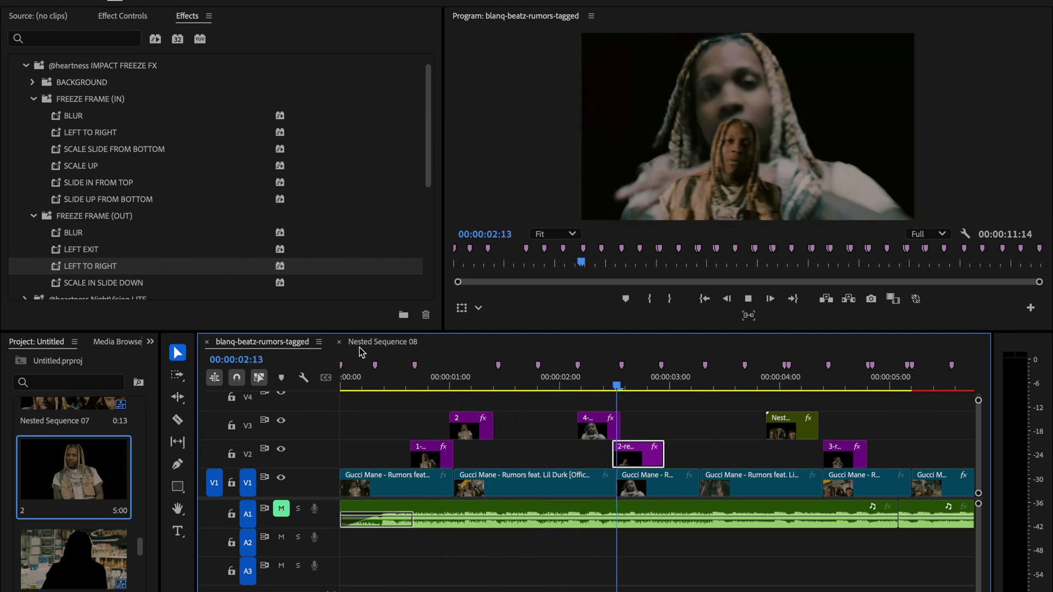
key("space")
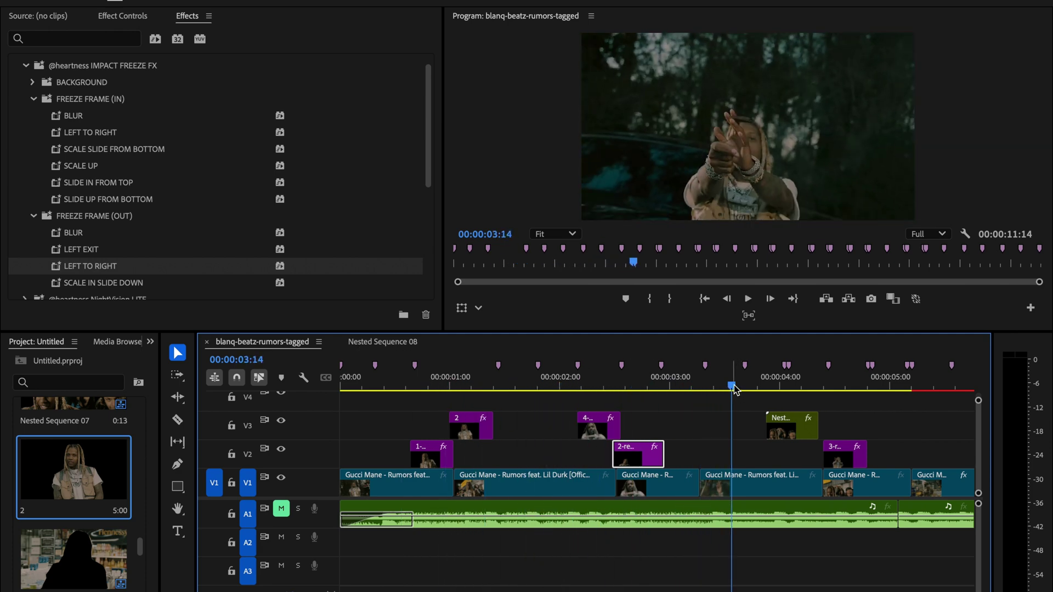
left_click_drag(732, 387, 341, 387)
key("space")
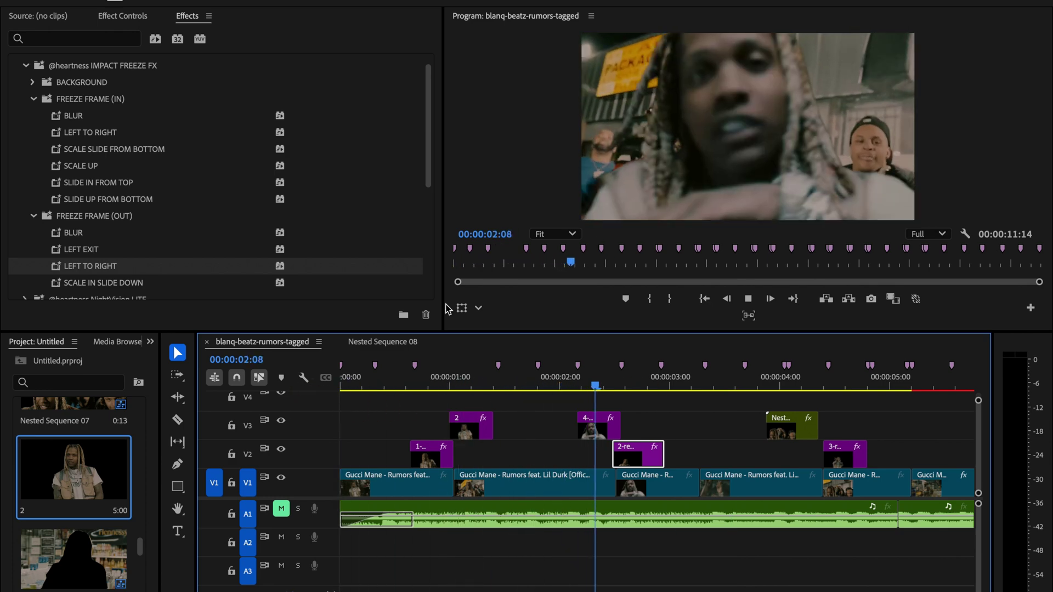
key("space")
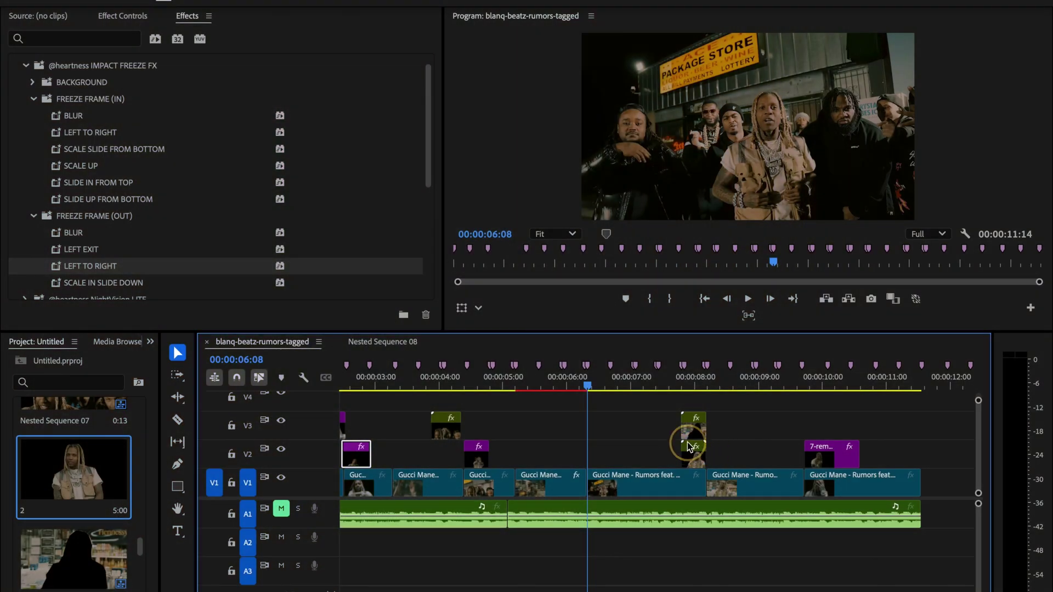
Duplicate the group shot clip onto V2 and apply Add Frame Hold to the copy
left_click_drag(678, 423, 741, 458)
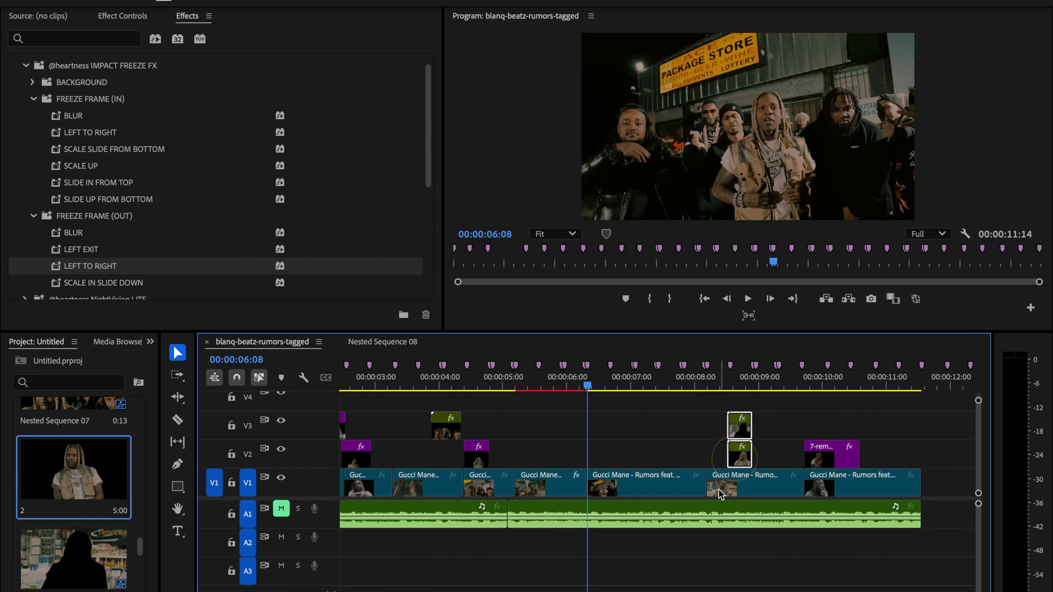
left_click(602, 486)
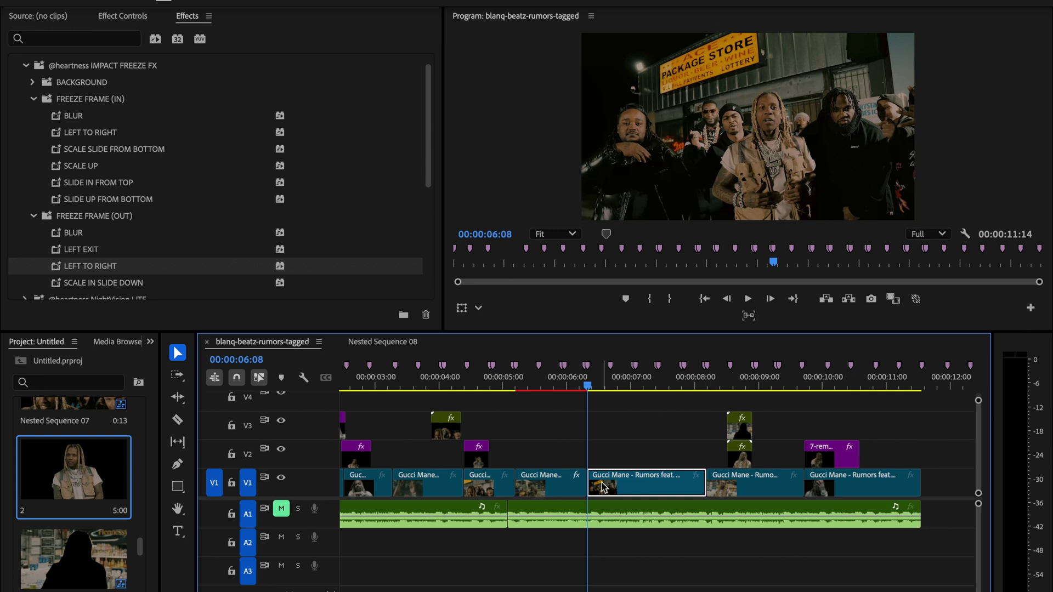
left_click_drag(601, 487, 612, 462)
right_click(612, 461)
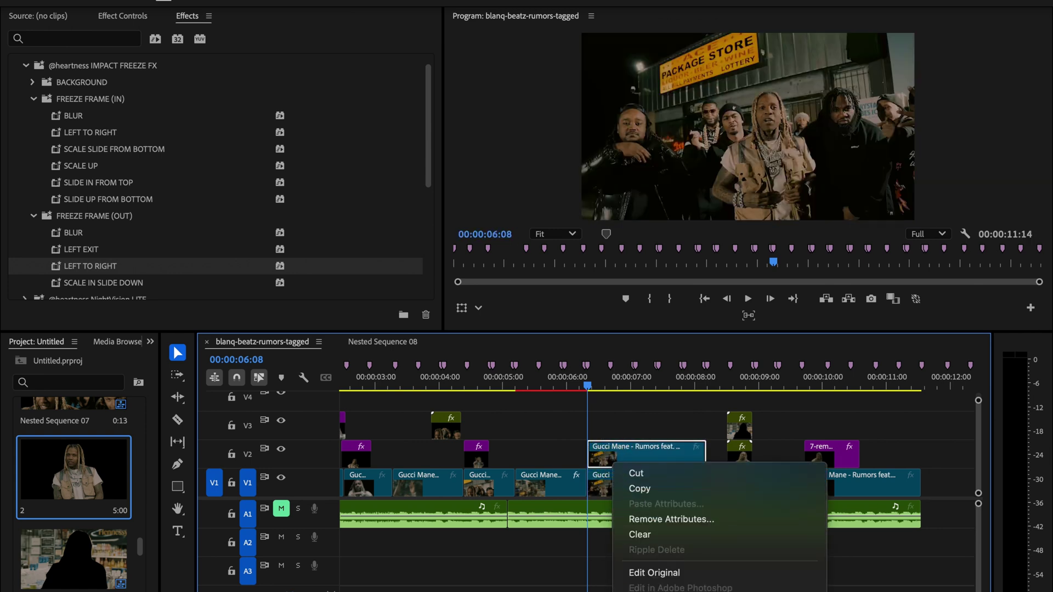
scroll(746, 545, "down", 2)
left_click(766, 541)
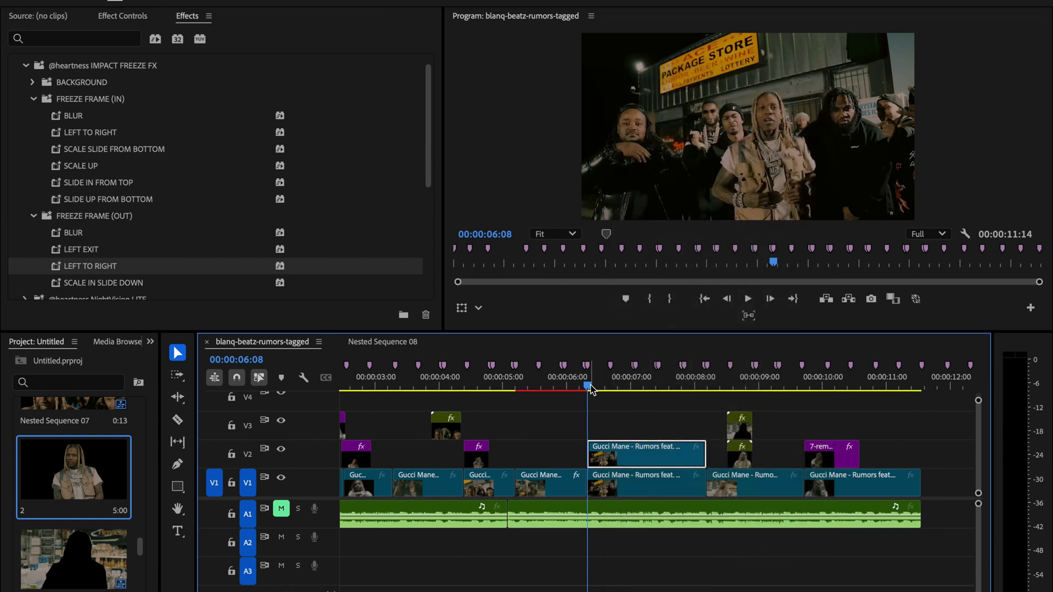
Trim the held frame to run from 00:00:06:08 to 00:00:07:02
mouse_move(588, 385)
left_mouse_down()
mouse_move(666, 386)
mouse_move(588, 385)
left_mouse_up()
key("space")
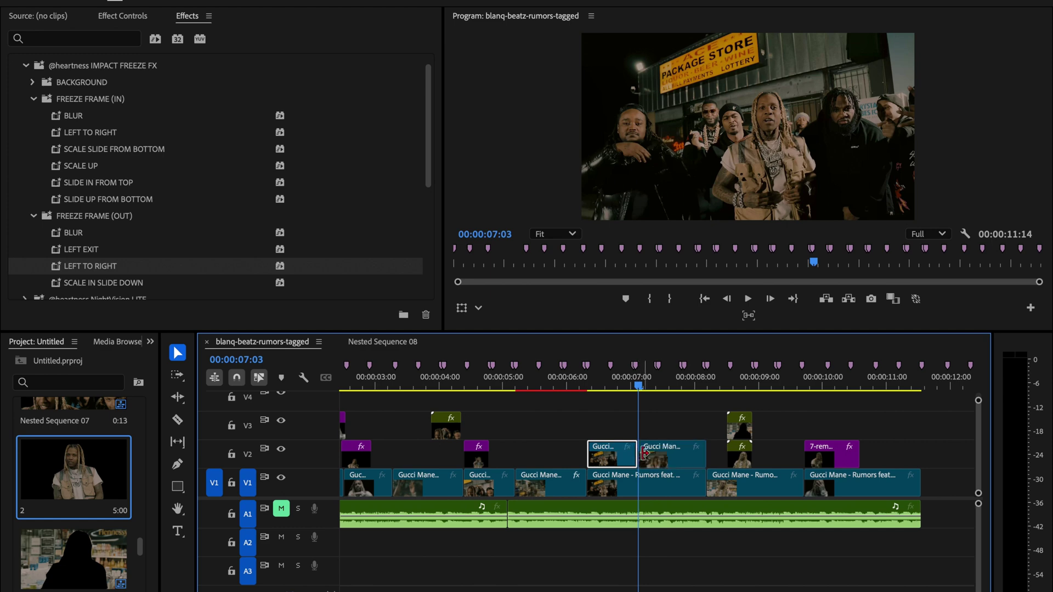
key("ctrl+z")
left_click_drag(638, 384, 587, 387)
left_click(609, 460)
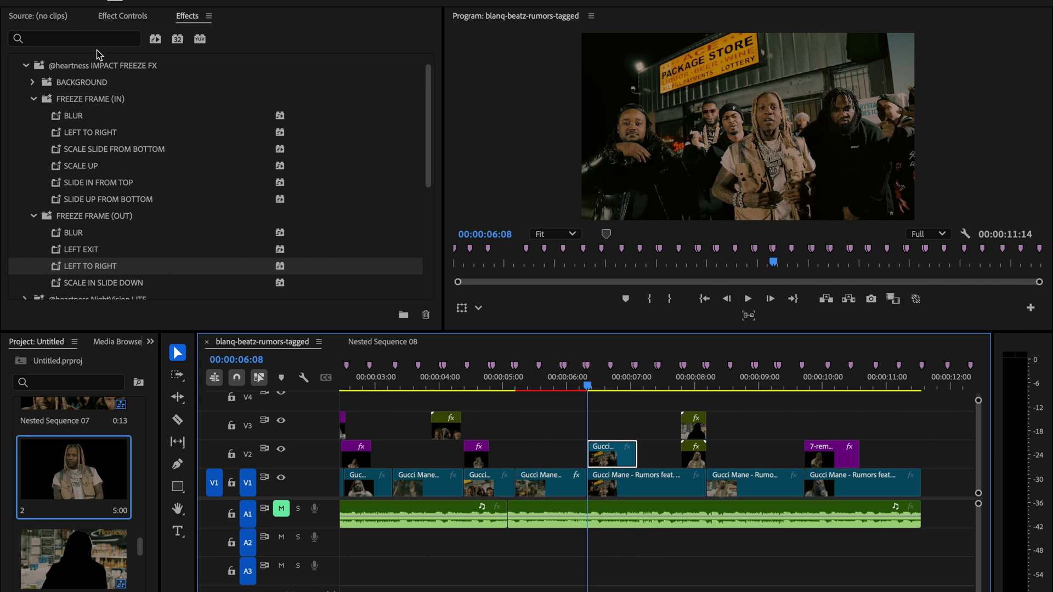
Trace a freehand opacity mask around the group on the V2 freeze clip and hide track V1
left_click(119, 19)
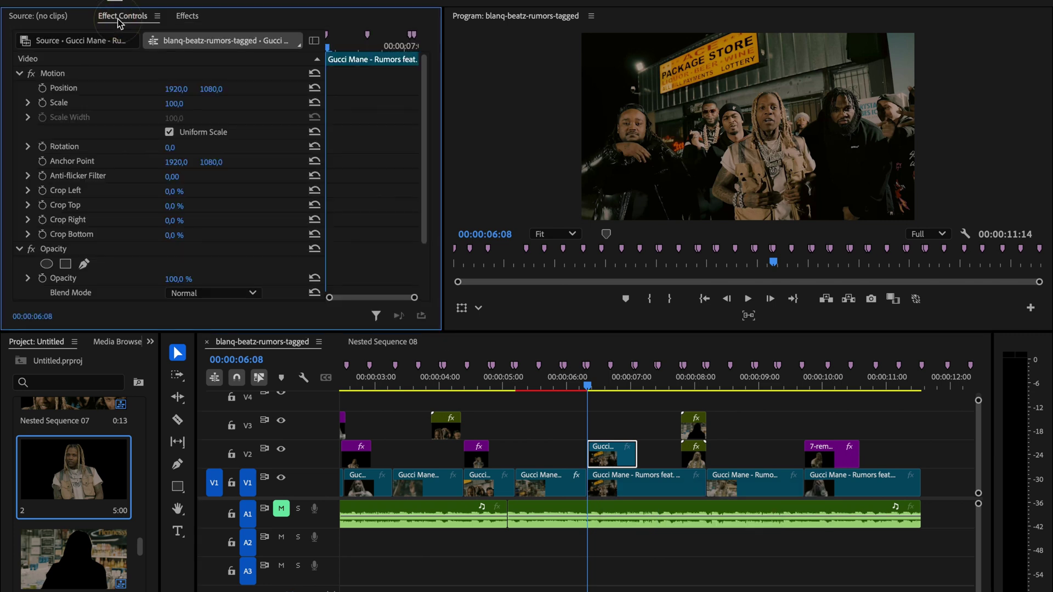
left_click(85, 265)
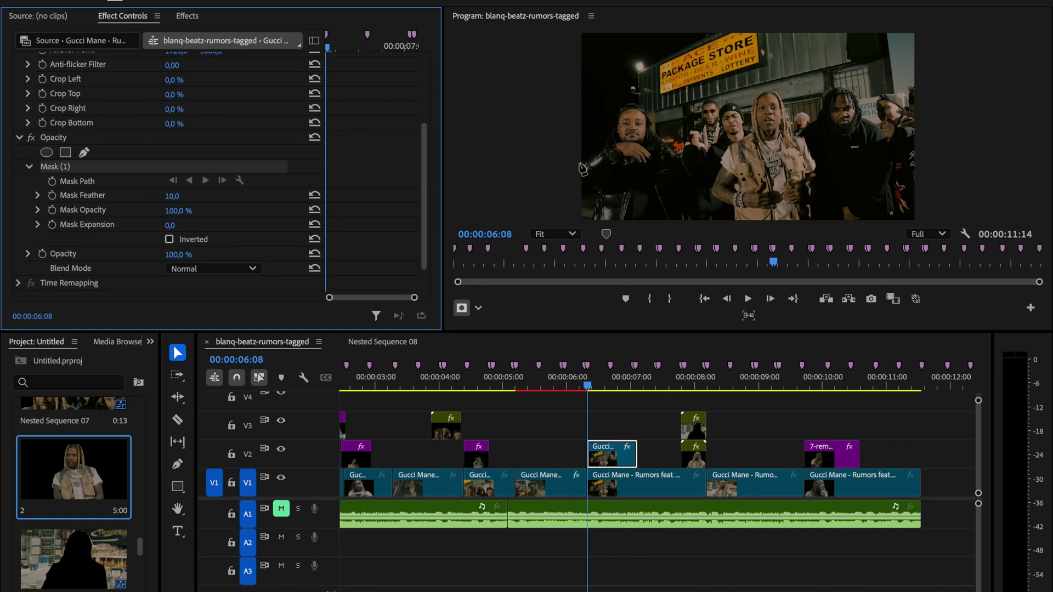
left_click(582, 167)
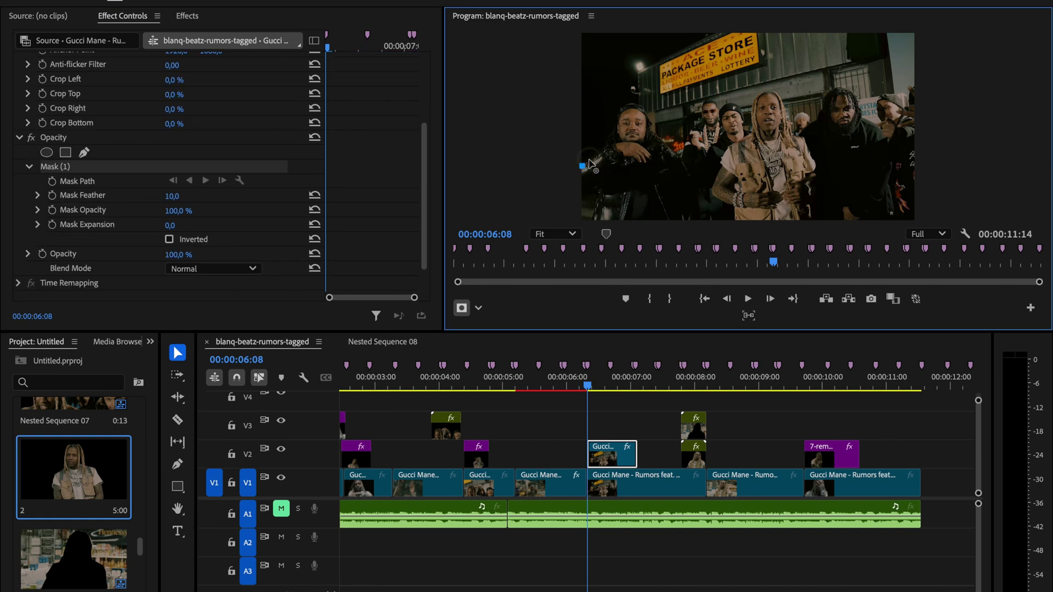
left_click(590, 161)
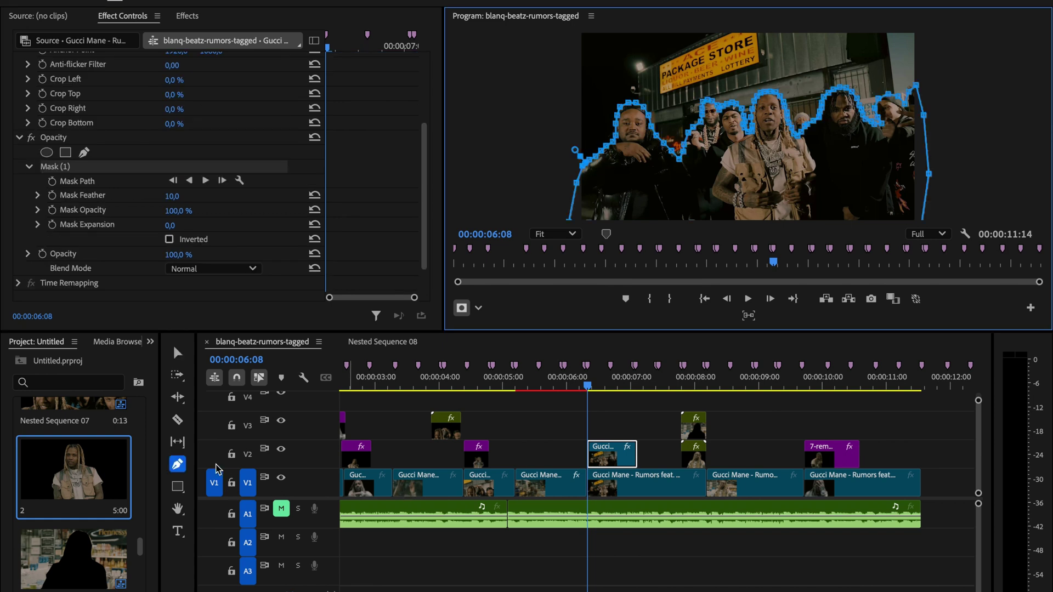
left_click(177, 353)
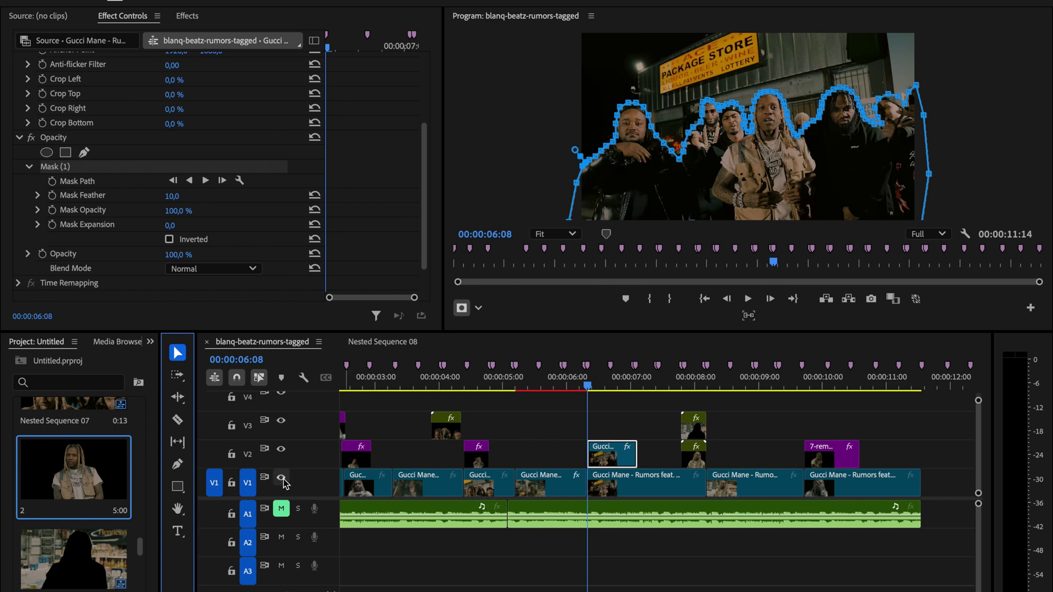
left_click(281, 478)
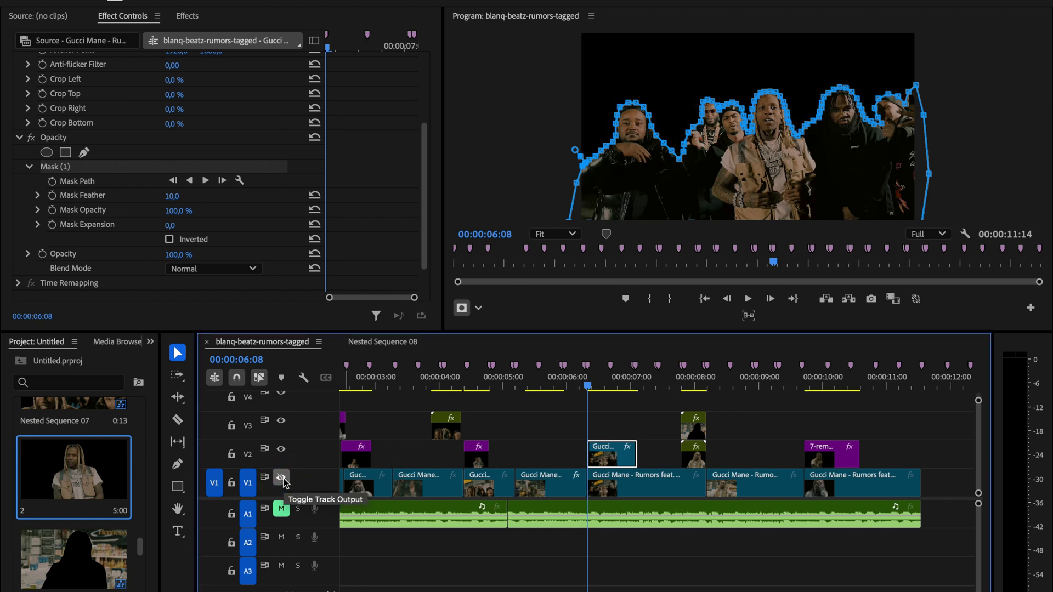
left_click(613, 459)
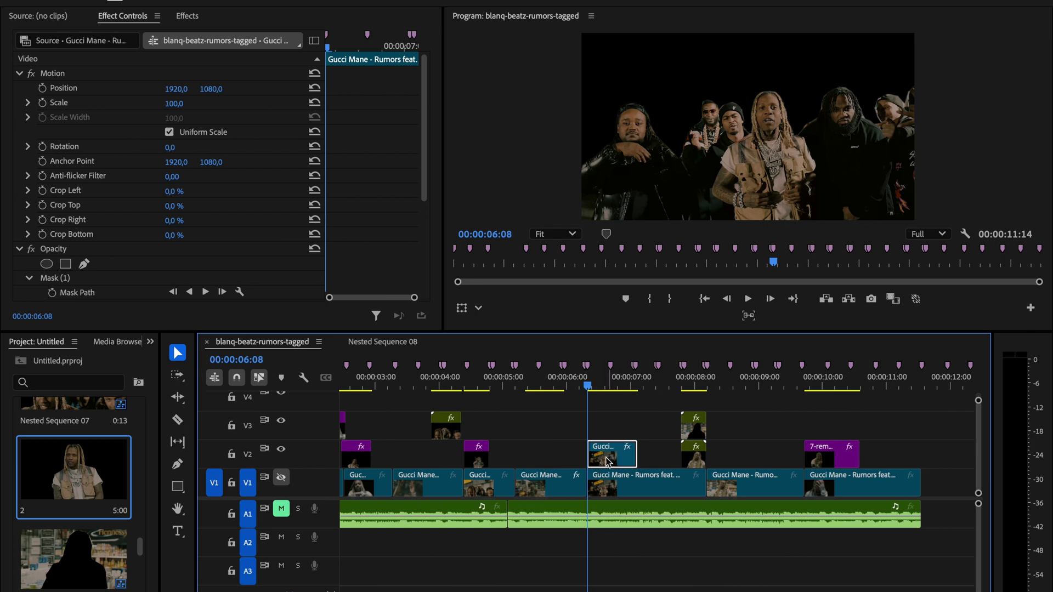
Duplicate the masked freeze clip onto V3 and invert the copy's mask
left_click_drag(606, 458, 605, 431)
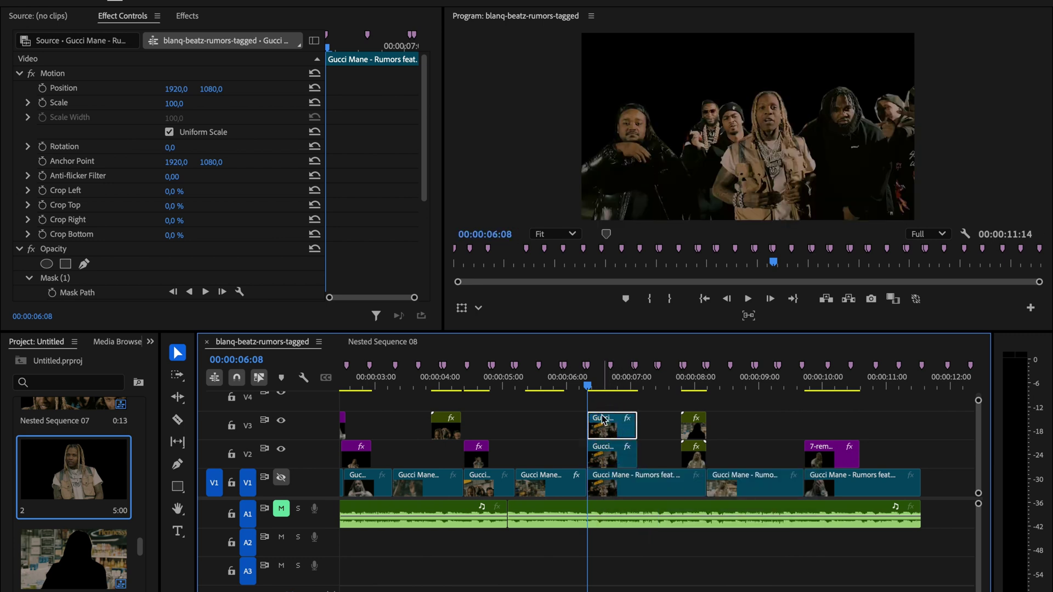
left_click_drag(419, 269, 419, 277)
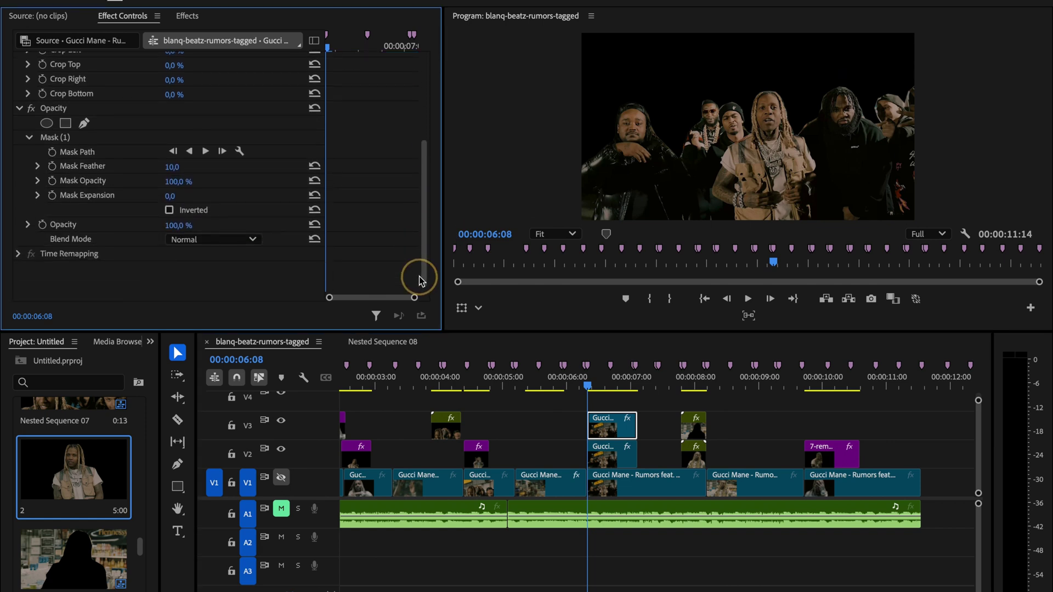
left_click(177, 211)
Toggle the V2 and V3 track outputs to compare the subject and background layers
left_click(281, 449)
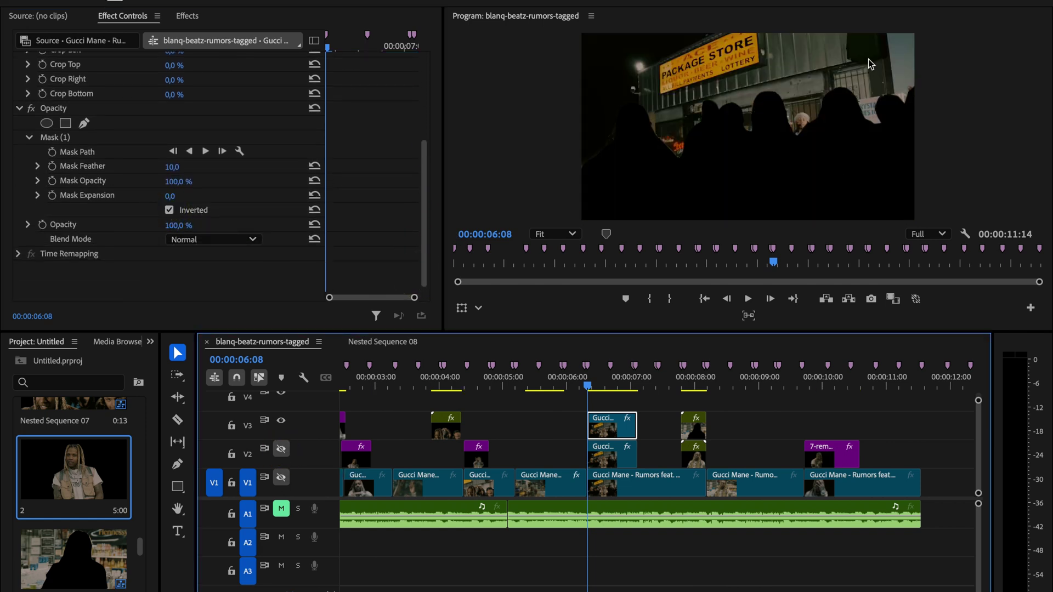
left_click(281, 449)
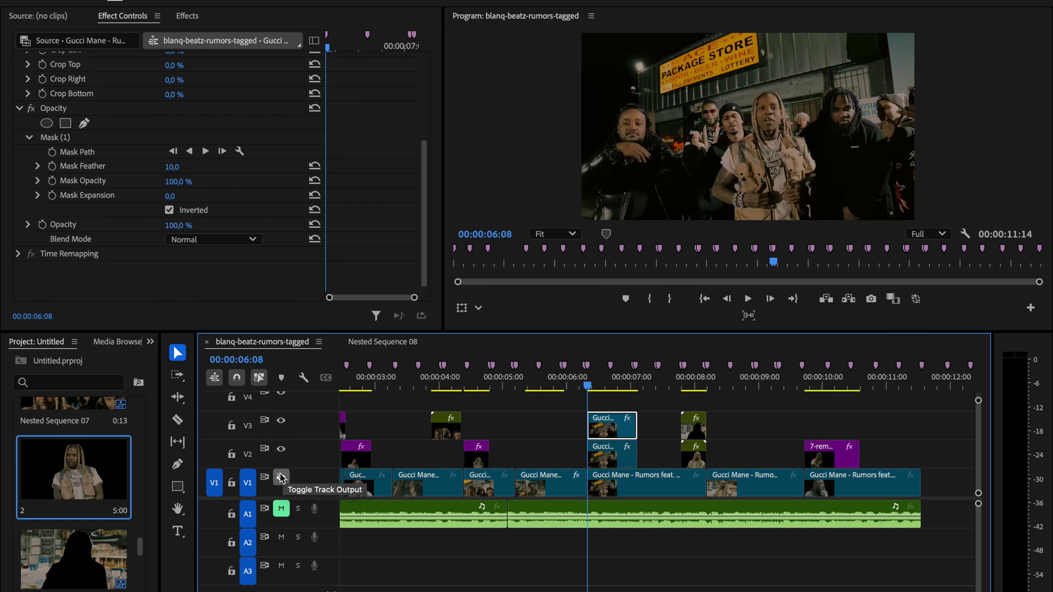
left_click(281, 420)
left_click(281, 420)
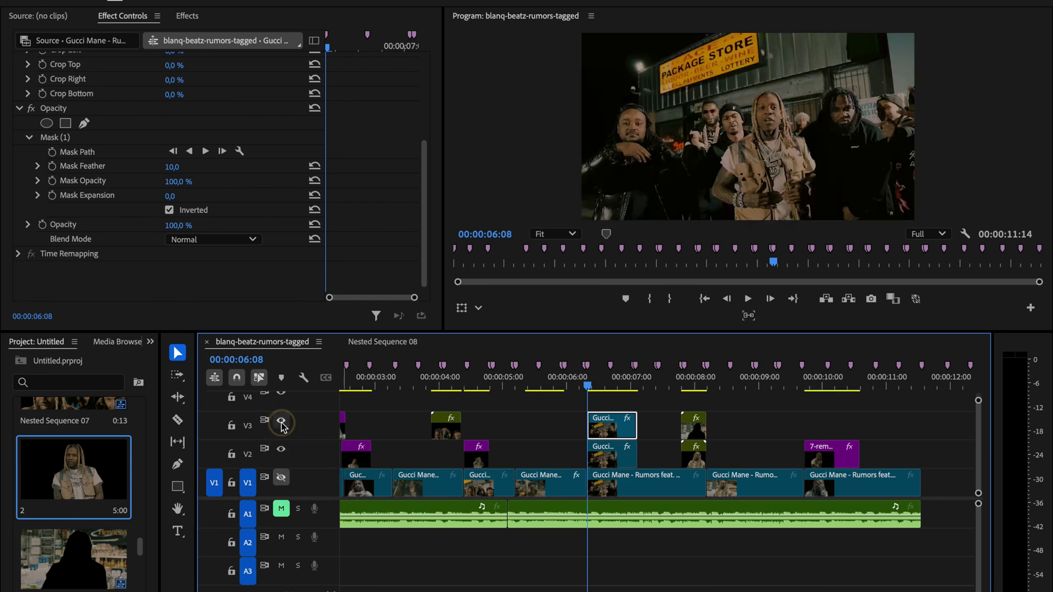
Restore V1 and nest the V3 freeze copy as a sequence named 'background'
left_click(281, 477)
right_click(618, 429)
scroll(685, 518, "down", 5)
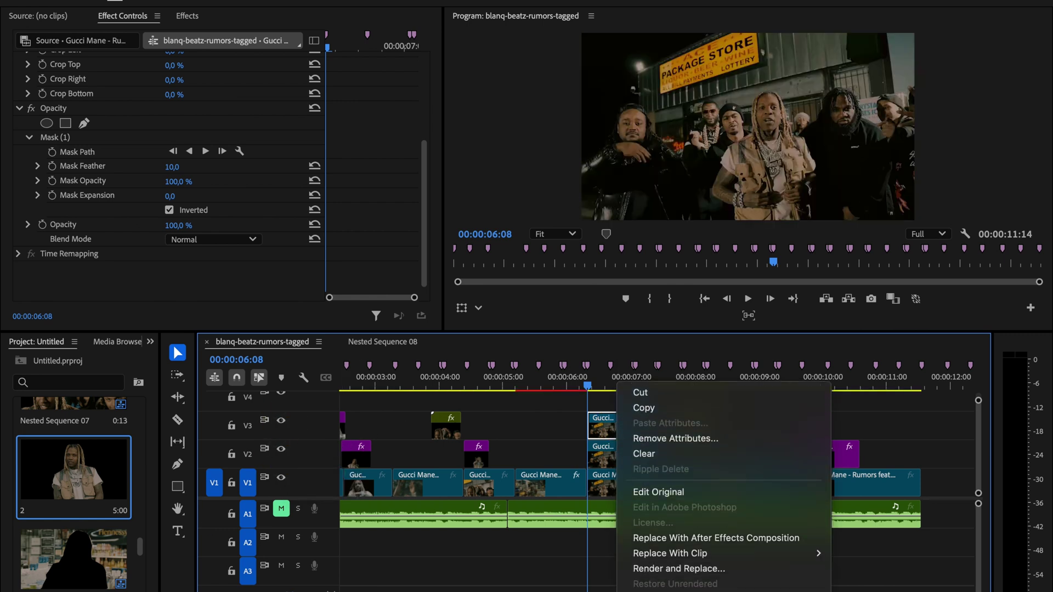
left_click(751, 485)
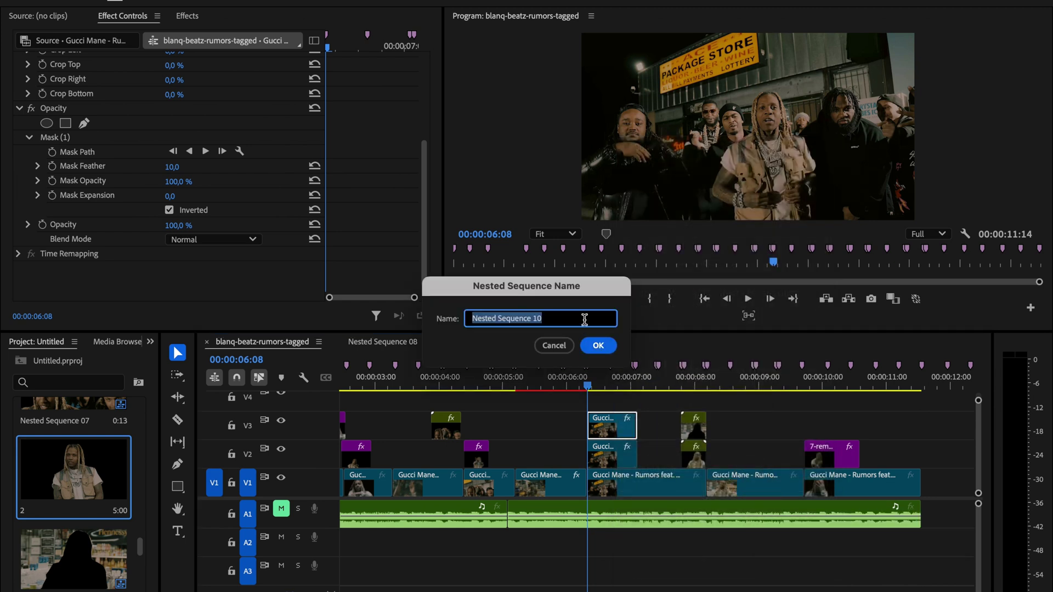
type("ba")
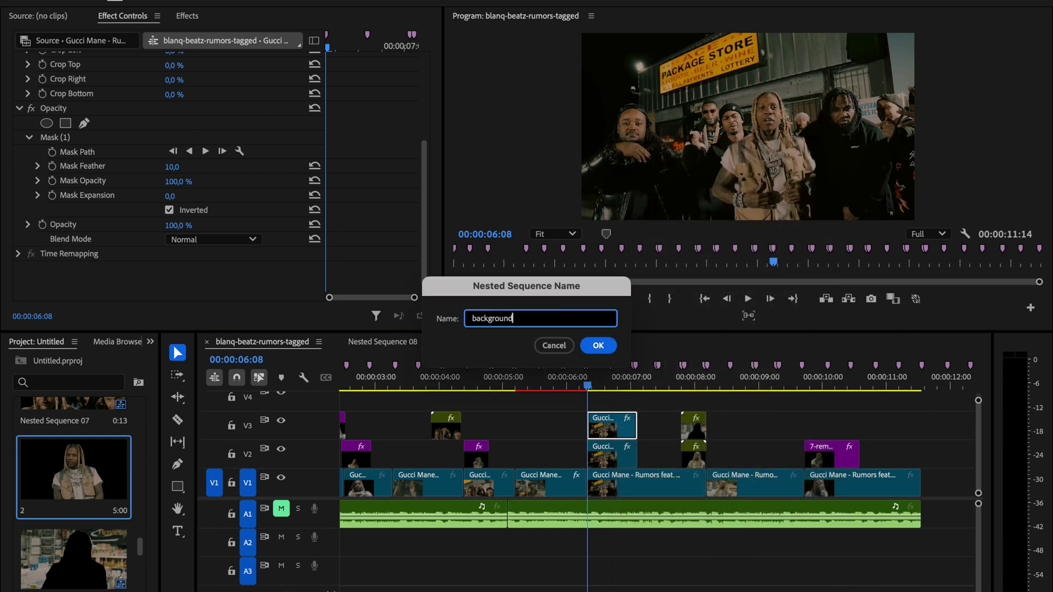
type("ckground")
left_click(599, 344)
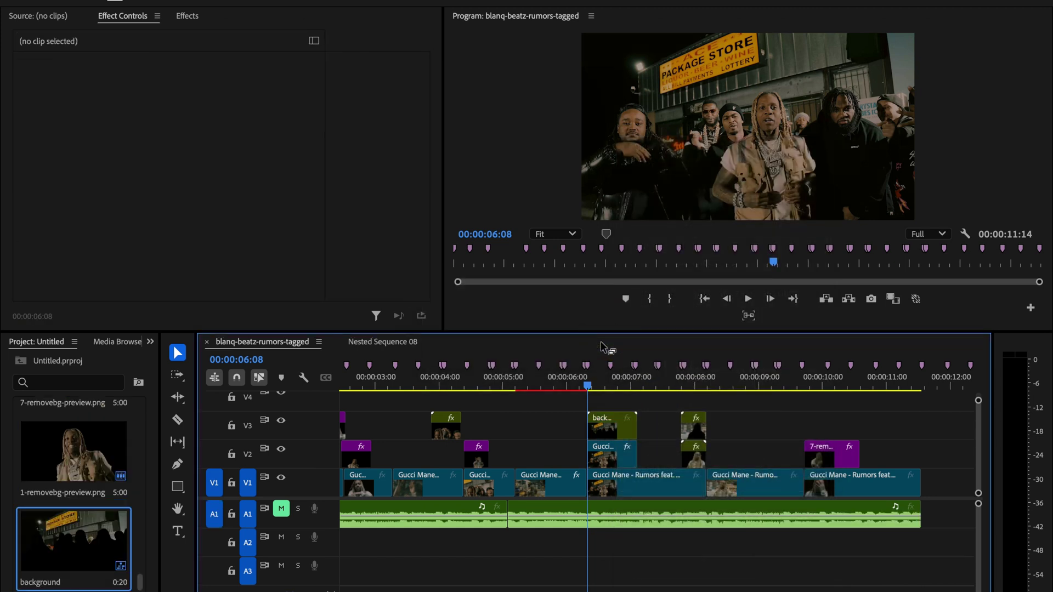
Nest the V2 freeze clip as 'subject' and drag both layers 20 frames earlier
left_click(622, 459)
key("ctrl+shift+n")
type("subject")
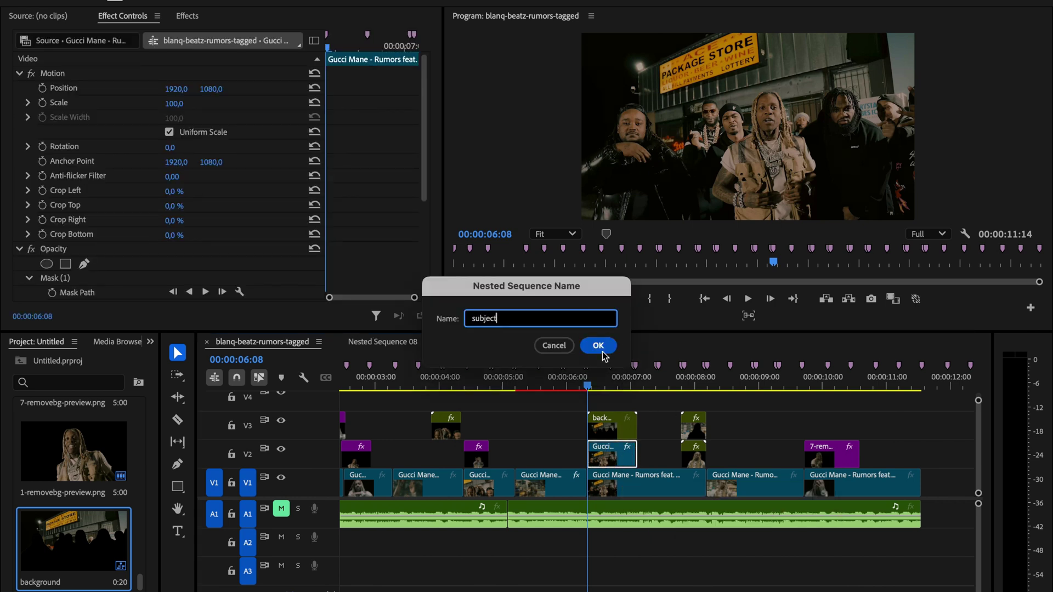
left_click(600, 346)
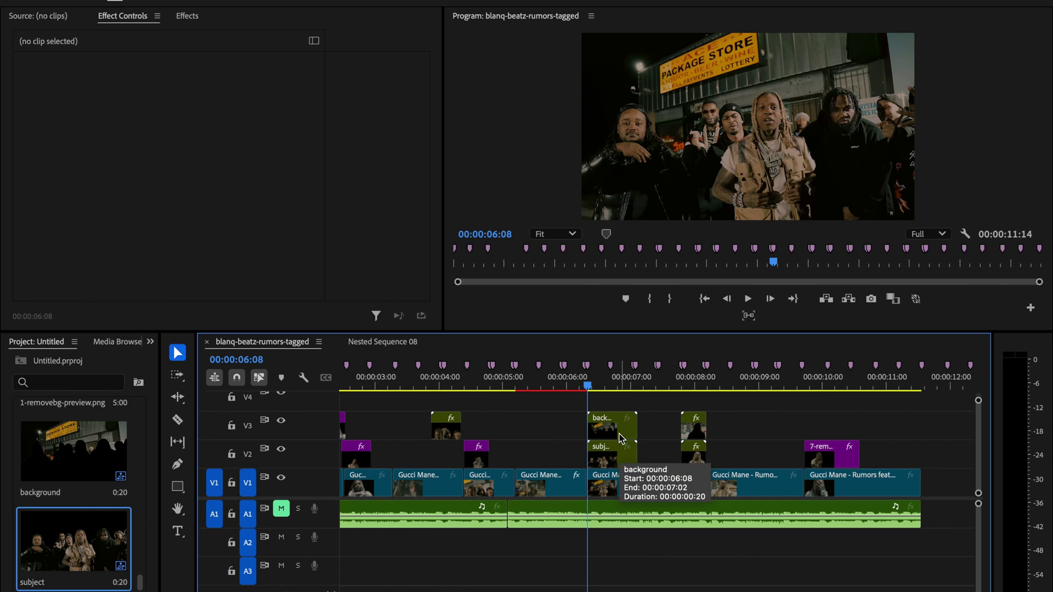
left_click_drag(647, 461, 557, 453)
Place both freeze layers at 00:00:05:13–00:00:06:07 and check each layer alone
left_click(554, 455)
left_click(533, 384)
left_click(281, 448)
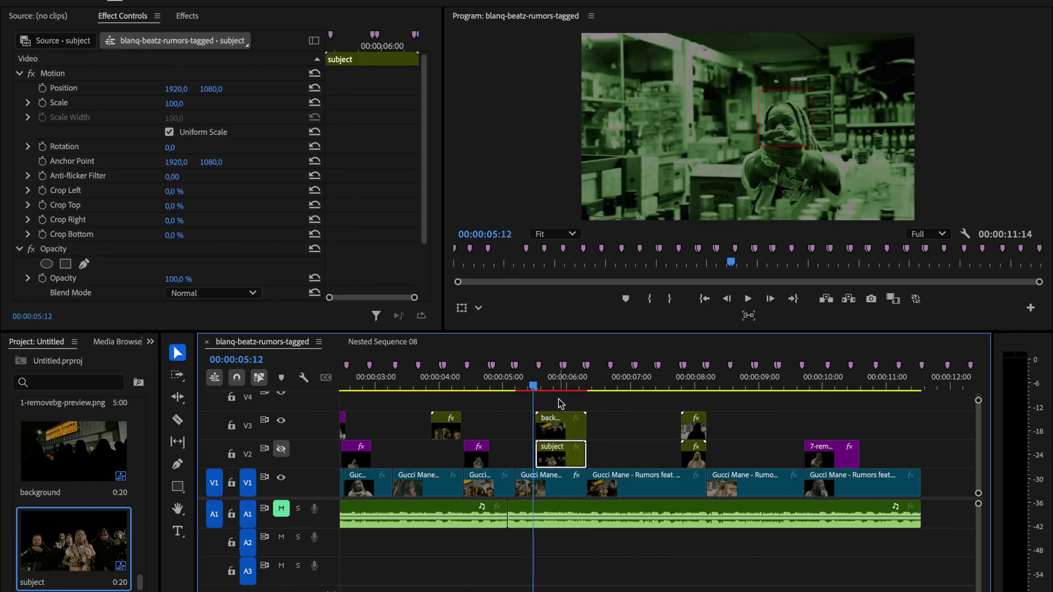
left_click_drag(548, 384, 556, 383)
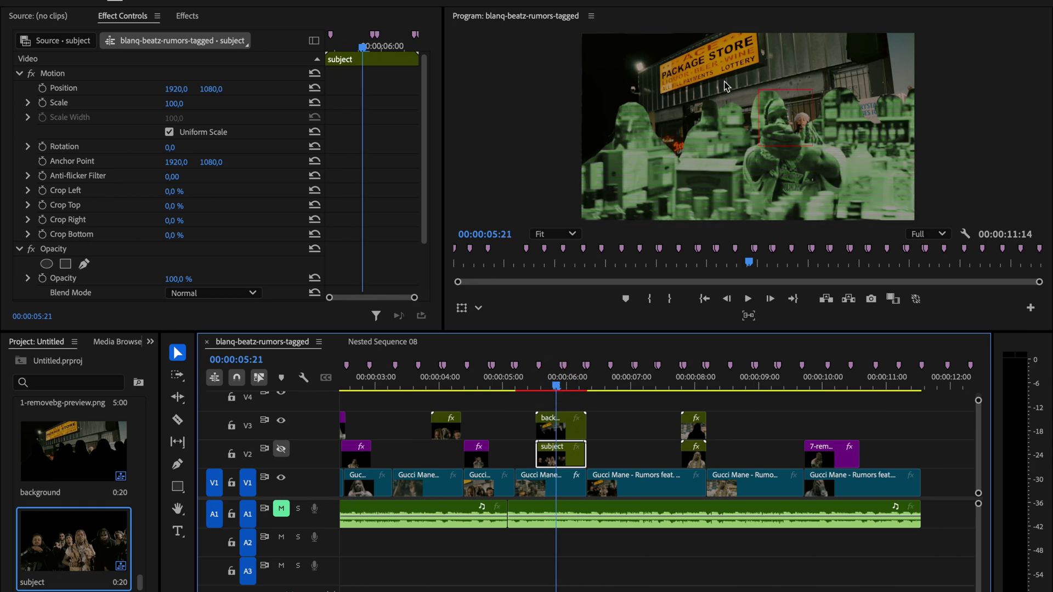
left_click(280, 449)
left_click(281, 420)
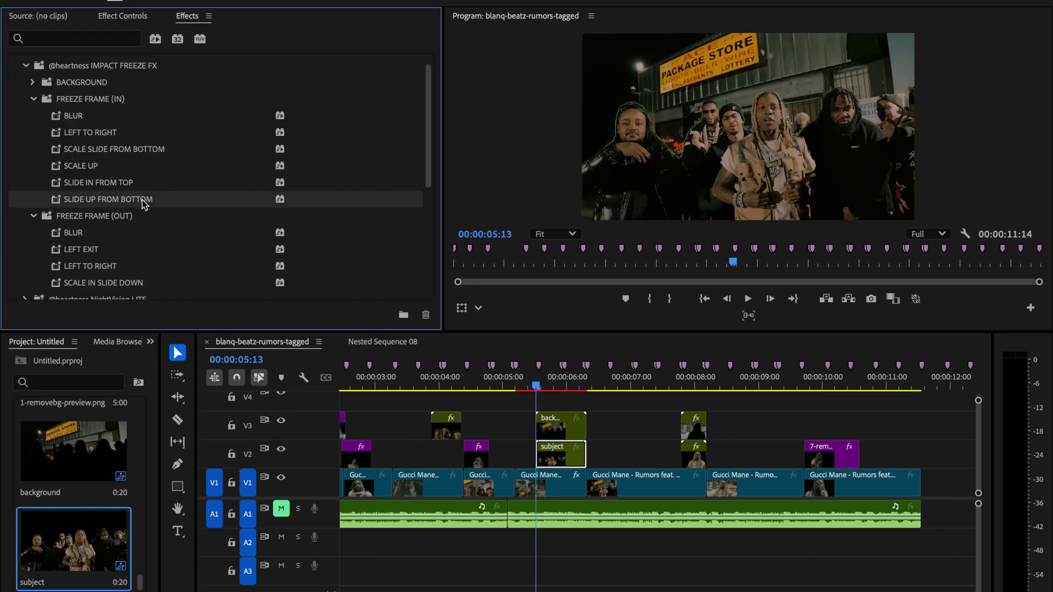
Apply SLIDE UP FROM BOTTOM, and BACKGROUND > IN > SLIDE DOWN FROM TOP to the background layer
left_click_drag(141, 200, 558, 430)
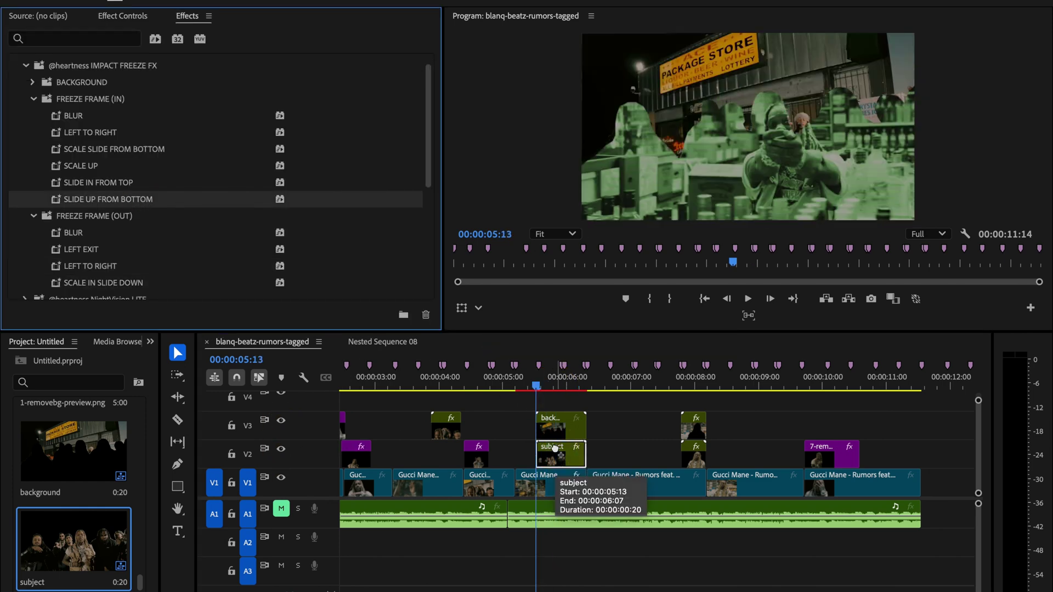
left_click(33, 83)
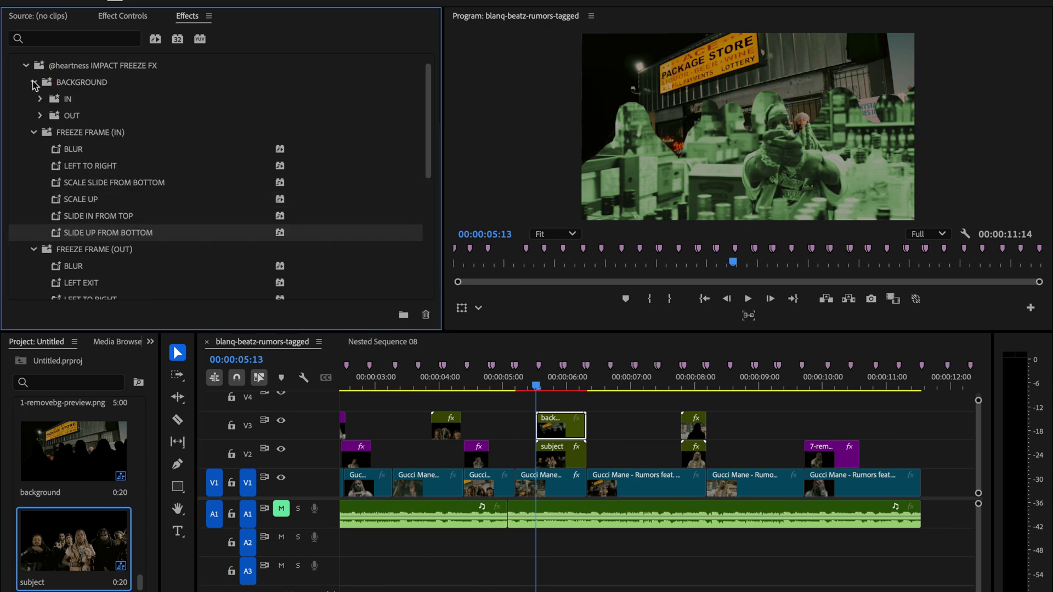
left_click(40, 100)
left_click_drag(131, 120, 561, 421)
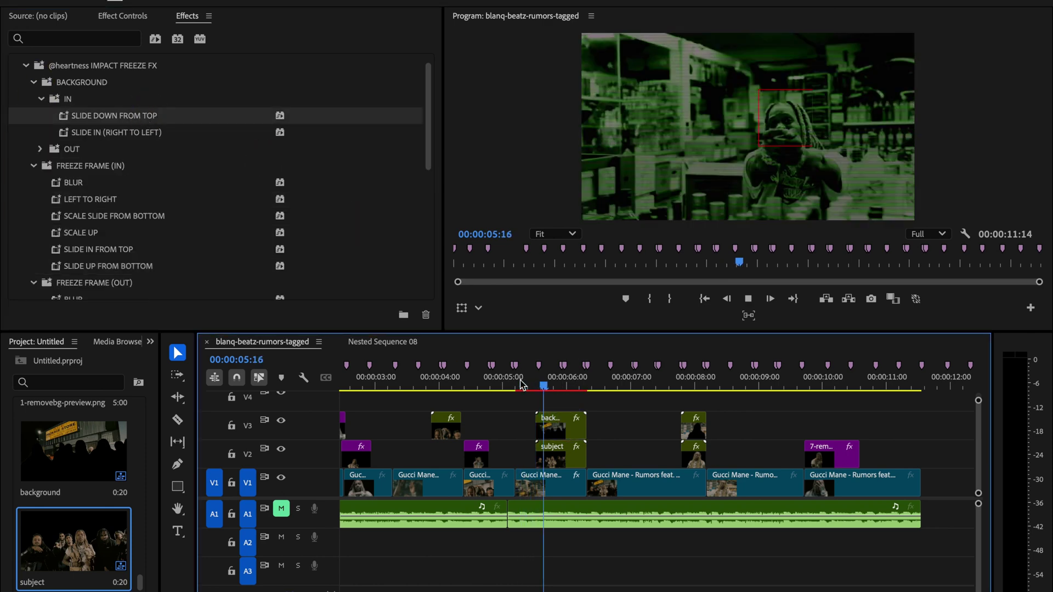
key("space")
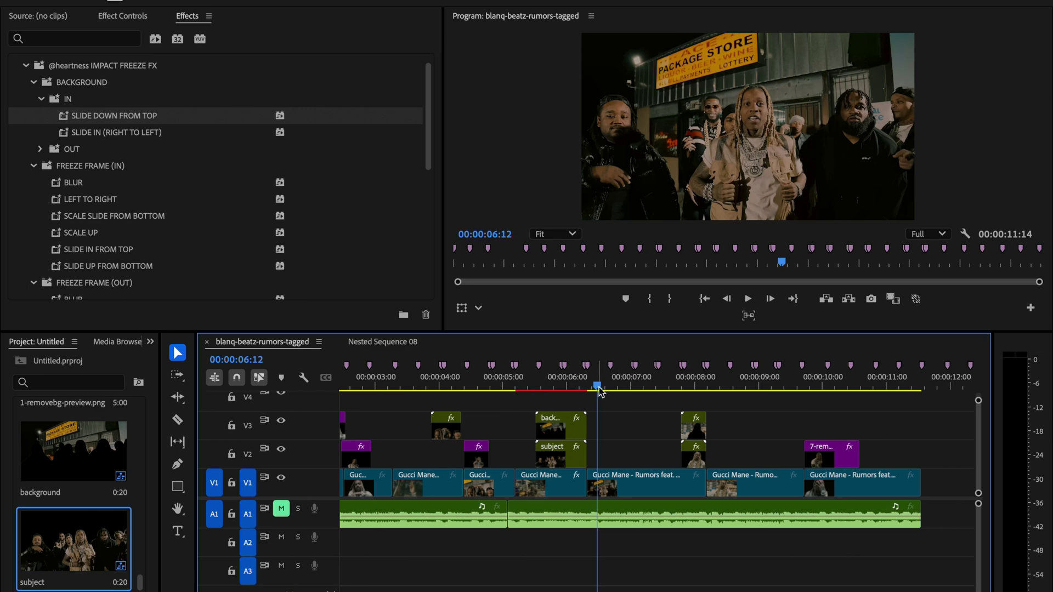